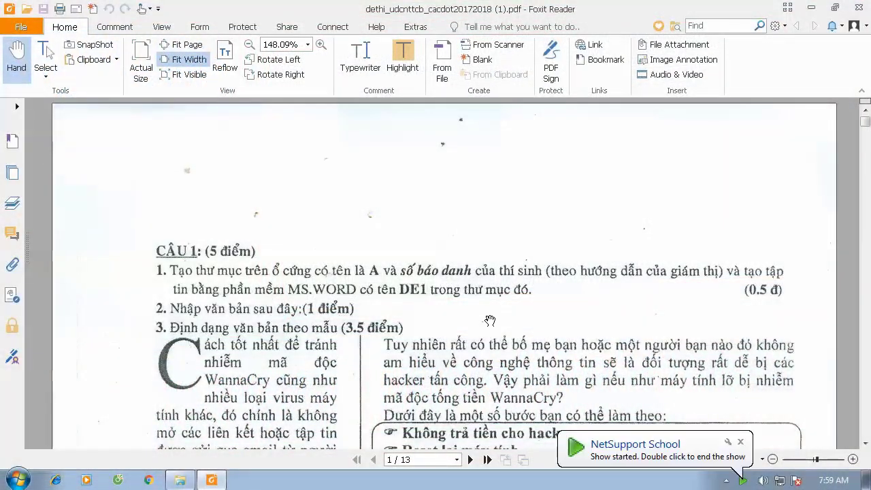
- Scroll the exam PDF to the Câu 2 product price table and formula tasks, dismissing the Foxit welcome window
{"action": "scroll", "coordinate": [490, 320], "scroll_direction": "down", "scroll_amount": 5}
{"action": "scroll", "coordinate": [490, 320], "scroll_direction": "down", "scroll_amount": 5}
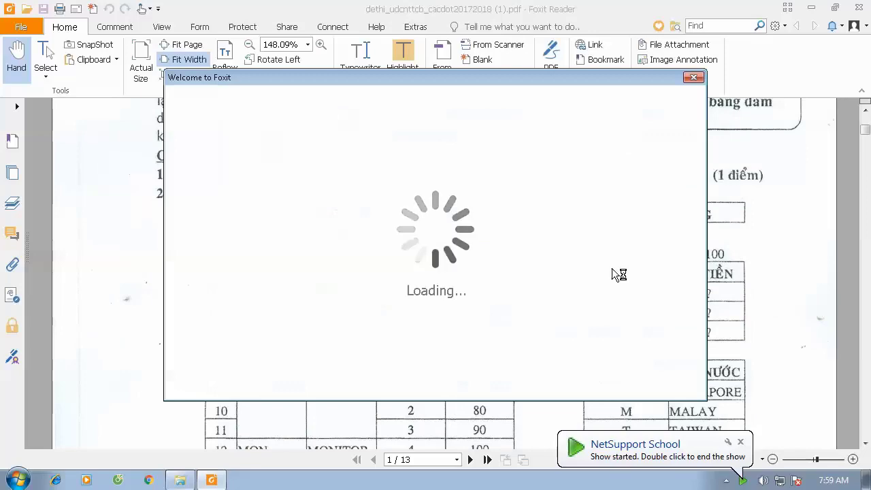
{"action": "left_click", "coordinate": [693, 76]}
{"action": "scroll", "coordinate": [588, 340], "scroll_direction": "down", "scroll_amount": 3}
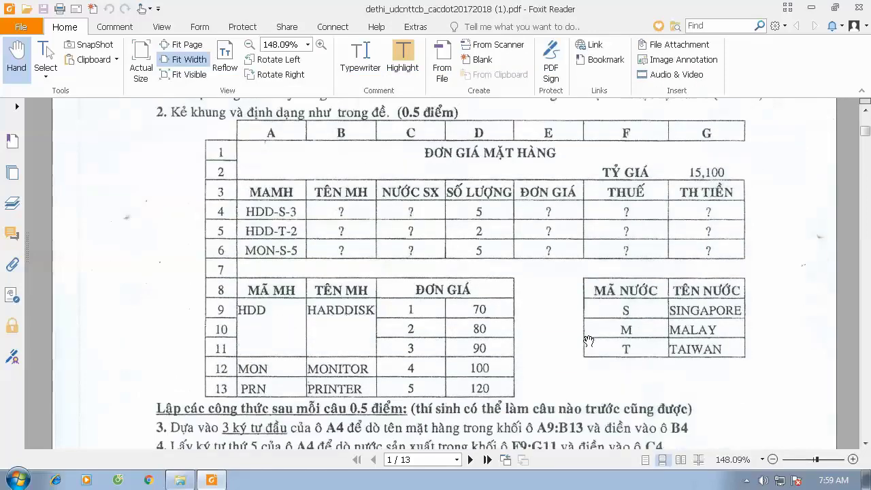
{"action": "scroll", "coordinate": [588, 340], "scroll_direction": "down", "scroll_amount": 1}
{"action": "scroll", "coordinate": [588, 340], "scroll_direction": "up", "scroll_amount": 2}
{"action": "scroll", "coordinate": [588, 340], "scroll_direction": "down", "scroll_amount": 1}
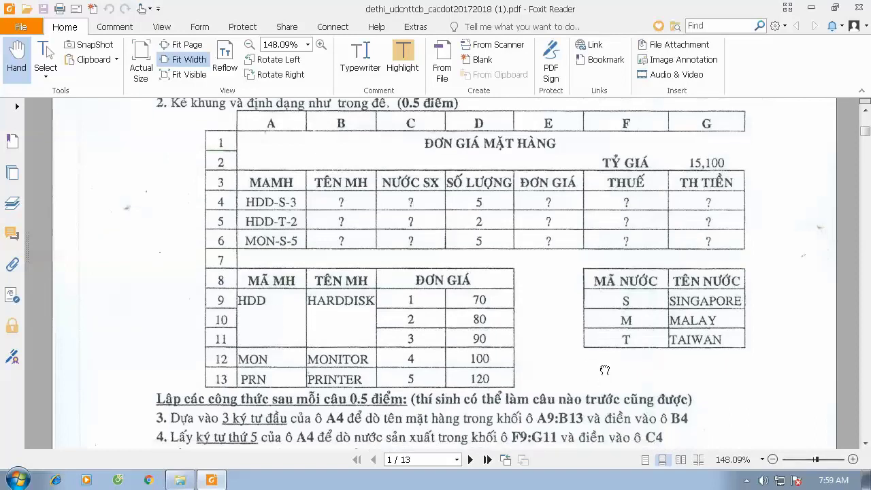
{"action": "scroll", "coordinate": [605, 365], "scroll_direction": "down", "scroll_amount": 1}
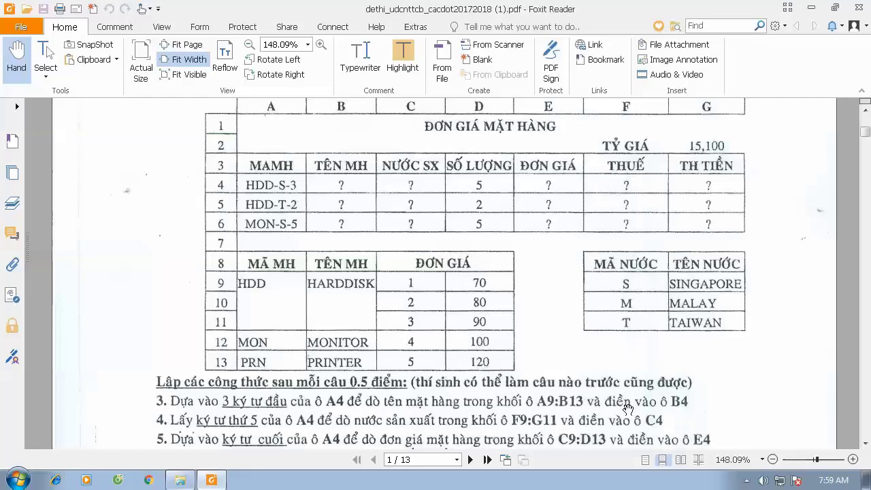
- Open Mau_Dethi_UDCNTT_Excel.xlsx on sheet Trang1, then go back to the OnTapTinHoc folder
{"action": "left_click", "coordinate": [180, 480]}
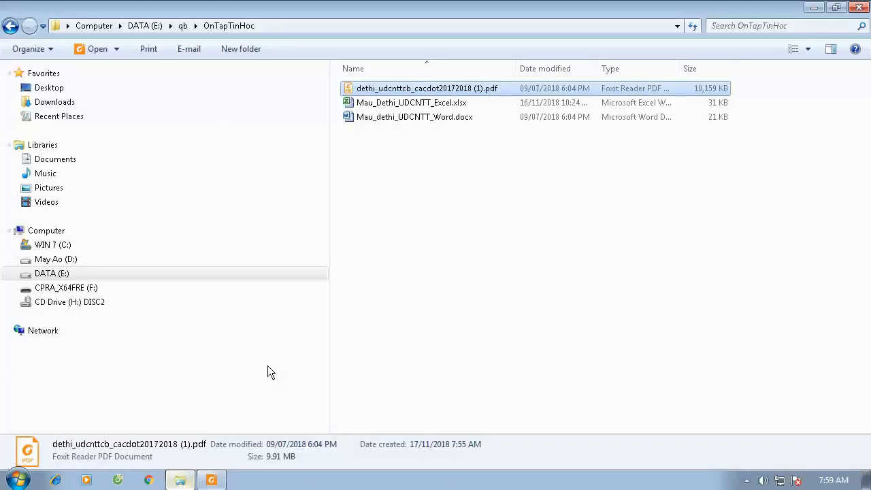
{"action": "left_click", "coordinate": [388, 106]}
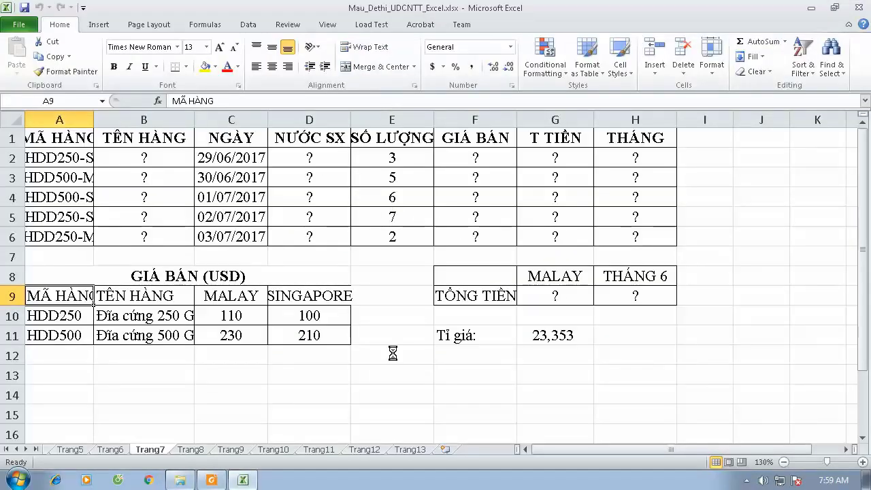
{"action": "left_click", "coordinate": [9, 449]}
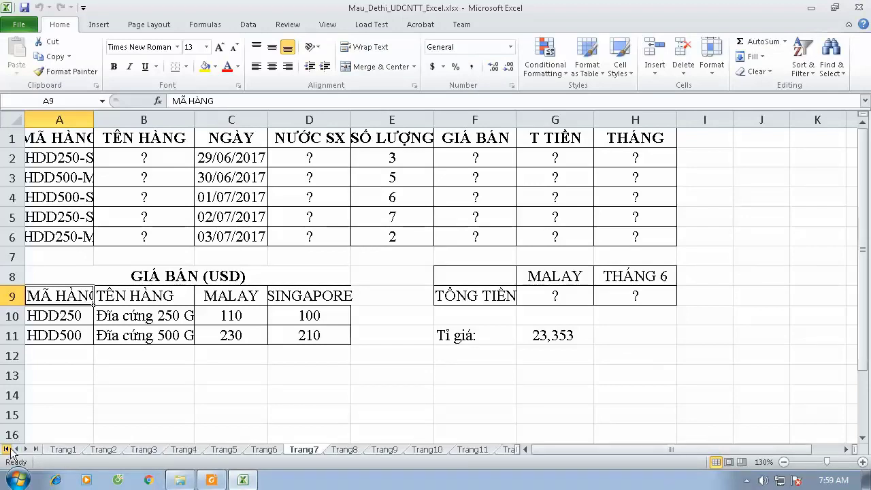
{"action": "left_click", "coordinate": [63, 449]}
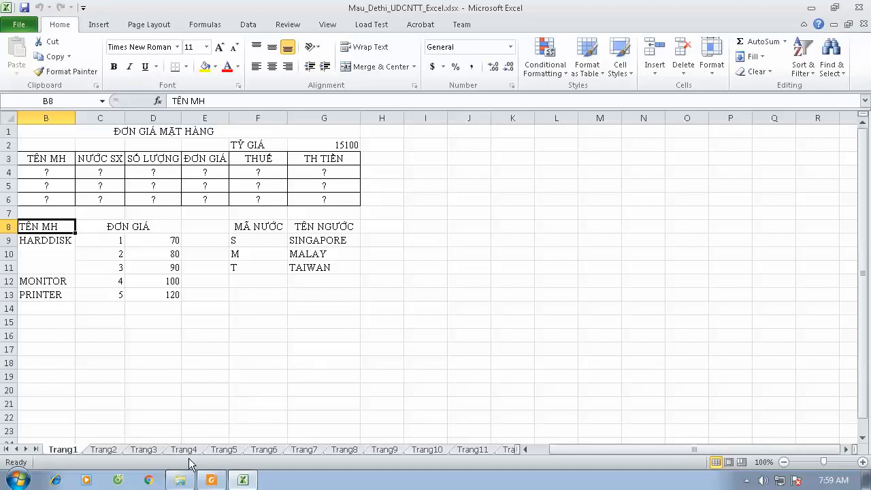
{"action": "left_click", "coordinate": [185, 481]}
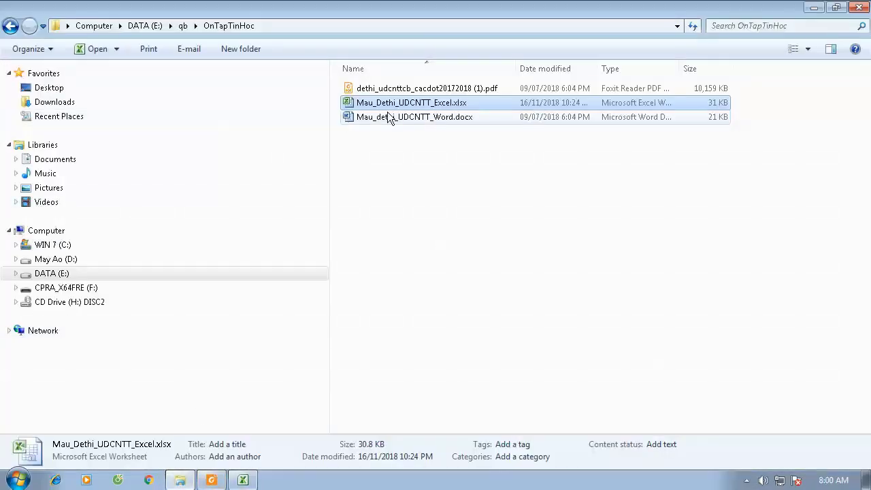
- Open Mau_dethi_UDCNTT_Word.docx, look through its Câu 1 passages, close it and return to Excel
{"action": "left_click", "coordinate": [385, 117]}
{"action": "double_click", "coordinate": [384, 117]}
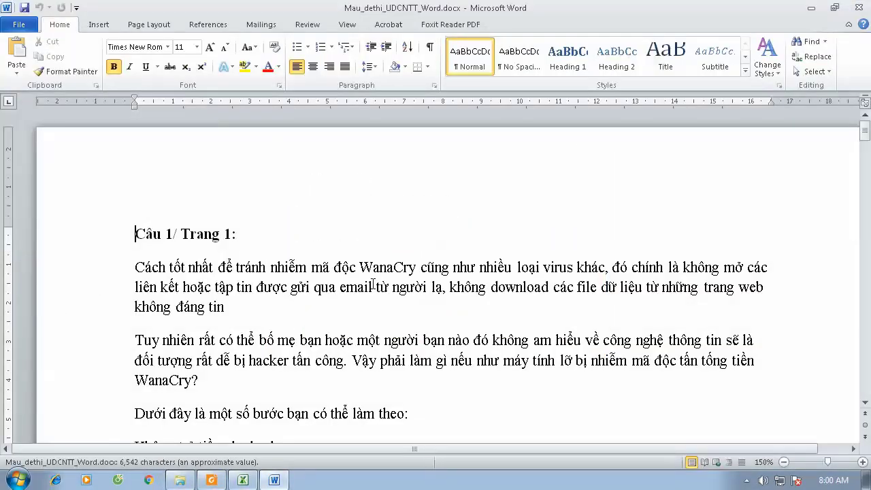
{"action": "scroll", "coordinate": [373, 283], "scroll_direction": "down", "scroll_amount": 5}
{"action": "scroll", "coordinate": [372, 283], "scroll_direction": "down", "scroll_amount": 5}
{"action": "scroll", "coordinate": [372, 283], "scroll_direction": "down", "scroll_amount": 3}
{"action": "scroll", "coordinate": [373, 283], "scroll_direction": "down", "scroll_amount": 2}
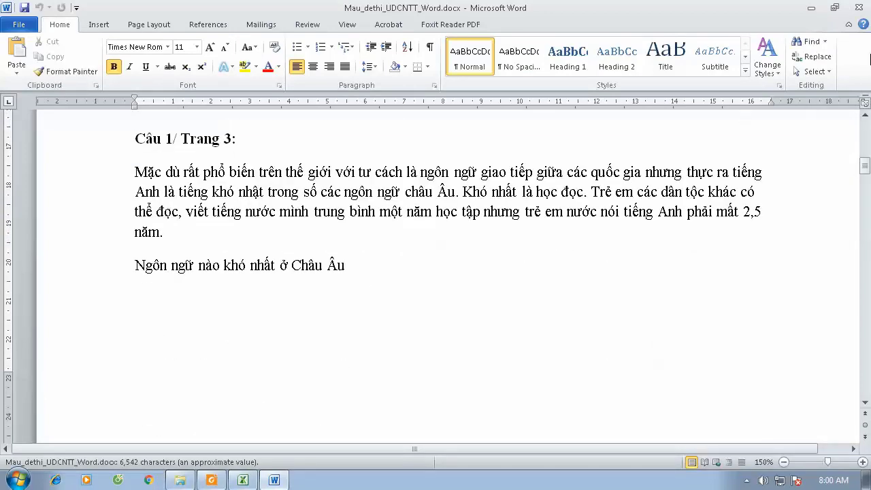
{"action": "left_click", "coordinate": [857, 7]}
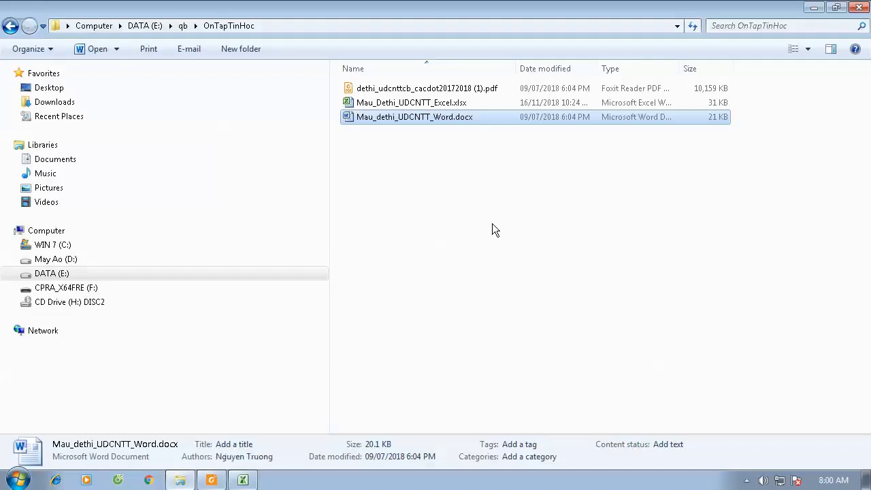
{"action": "left_click", "coordinate": [243, 479]}
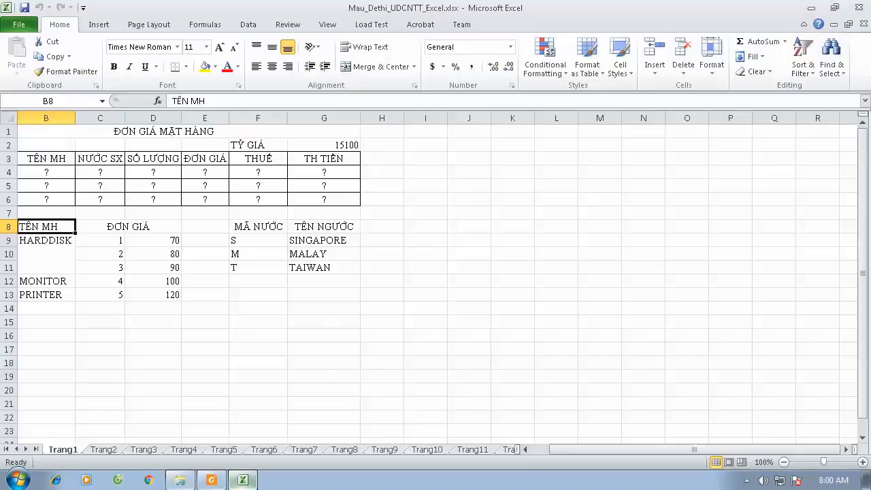
- Snap the exam PDF to the left half beside Excel and select cell B4
{"action": "left_click", "coordinate": [211, 479]}
{"action": "key", "text": "super+Left"}
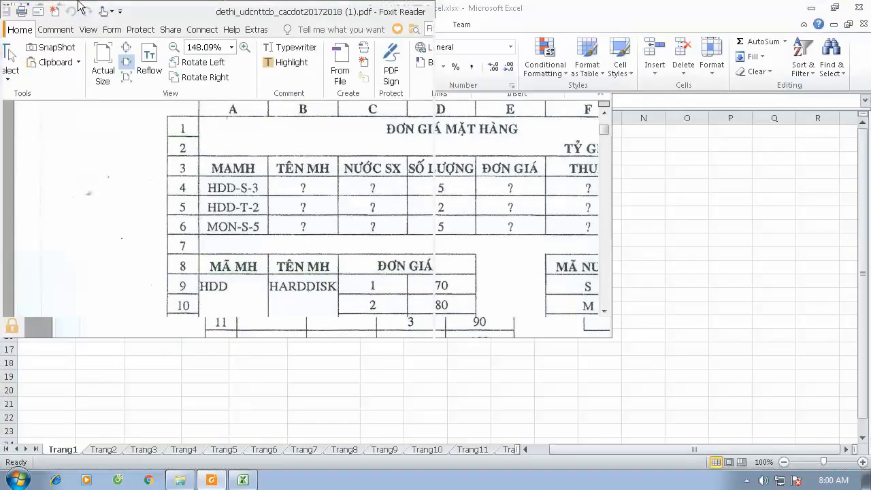
{"action": "left_click", "coordinate": [626, 10]}
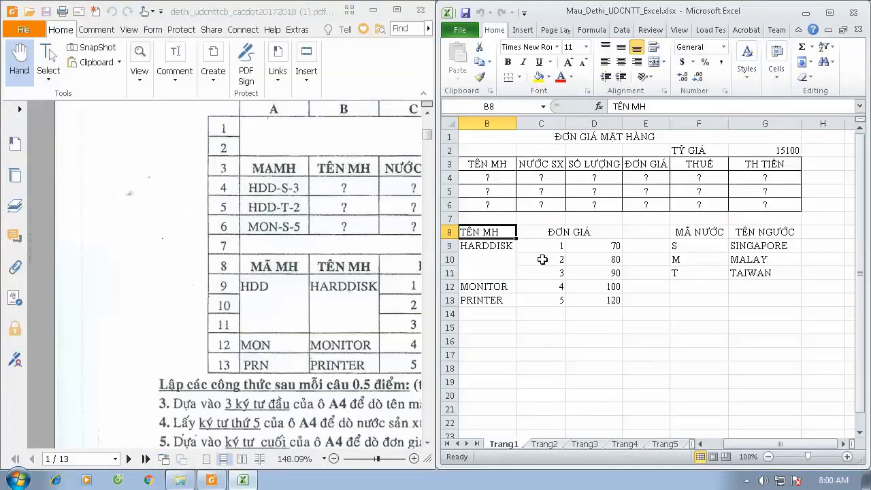
{"action": "left_click", "coordinate": [698, 443]}
{"action": "left_click", "coordinate": [548, 188]}
{"action": "left_click", "coordinate": [534, 176]}
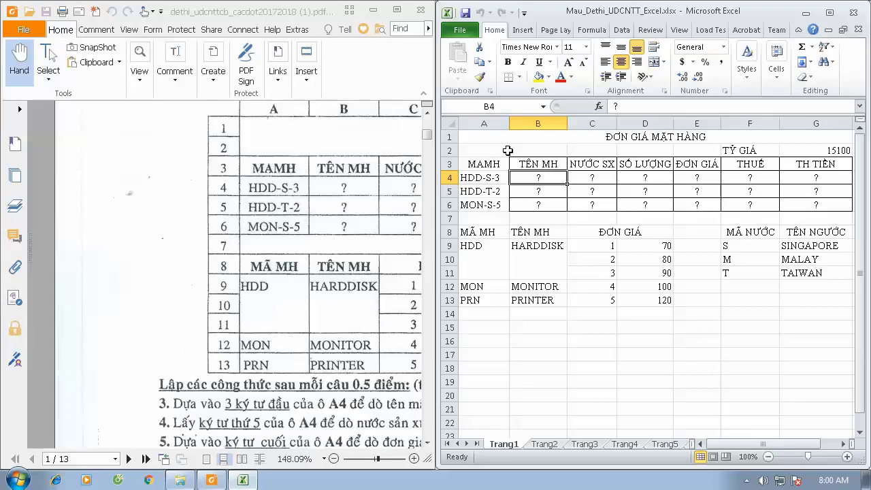
- Enter =LEFT(A4,3) in B4 so it shows HDD
{"action": "type", "text": "="}
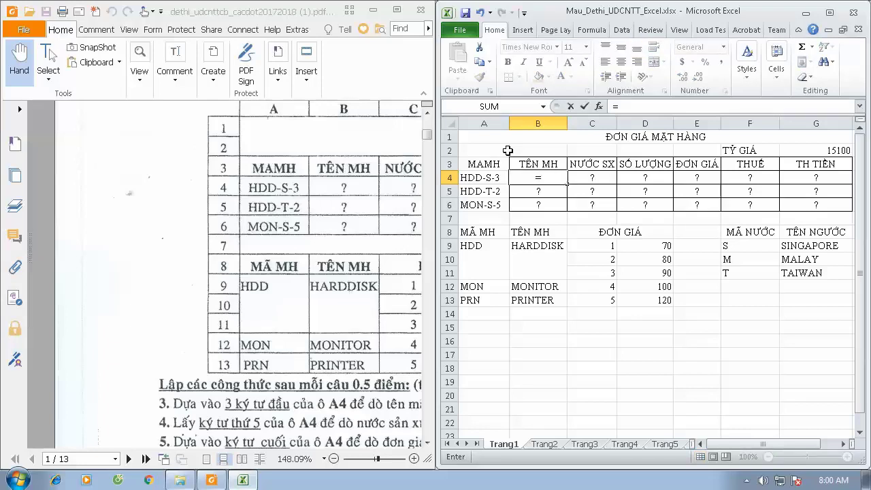
{"action": "type", "text": "lef"}
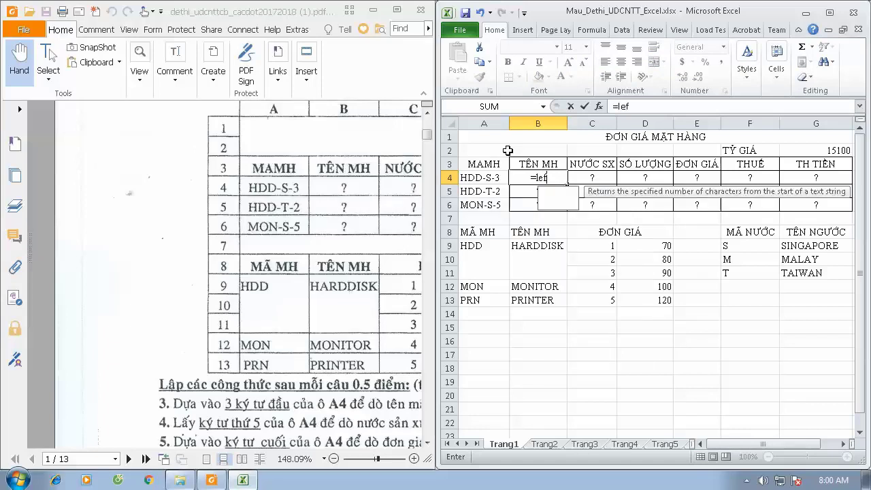
{"action": "type", "text": "f"}
{"action": "key", "text": "BackSpace"}
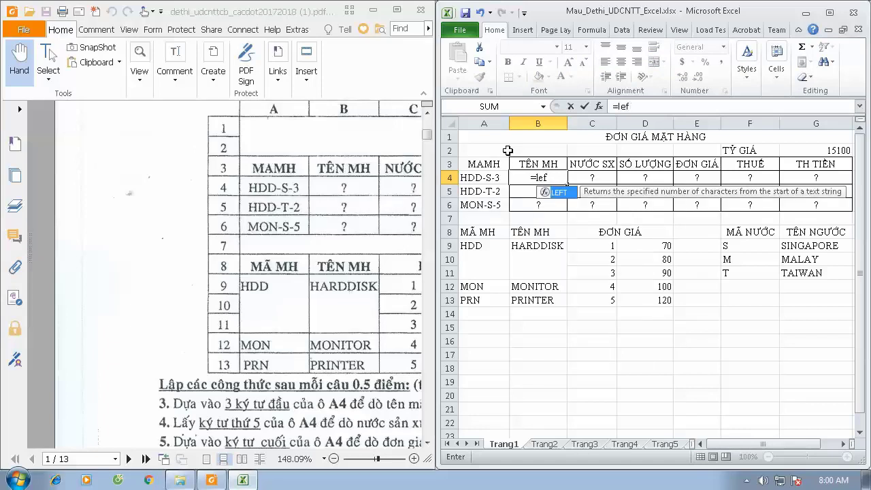
{"action": "type", "text": "t("}
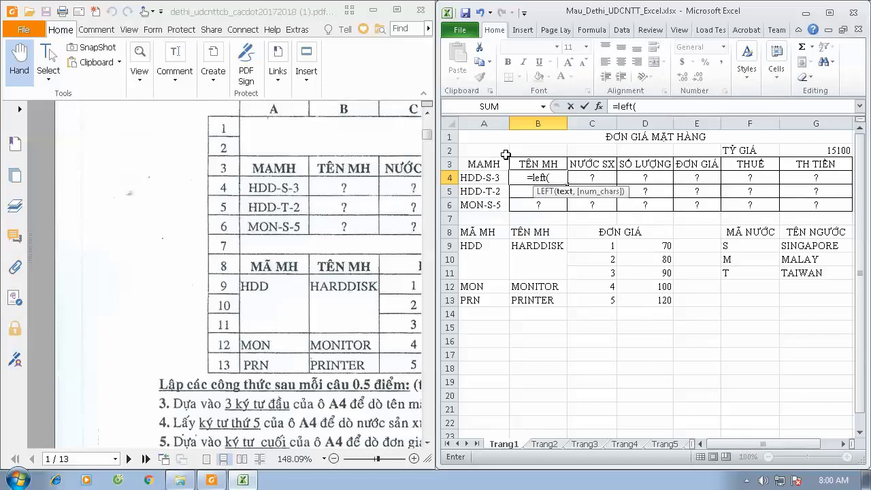
{"action": "left_click", "coordinate": [480, 179]}
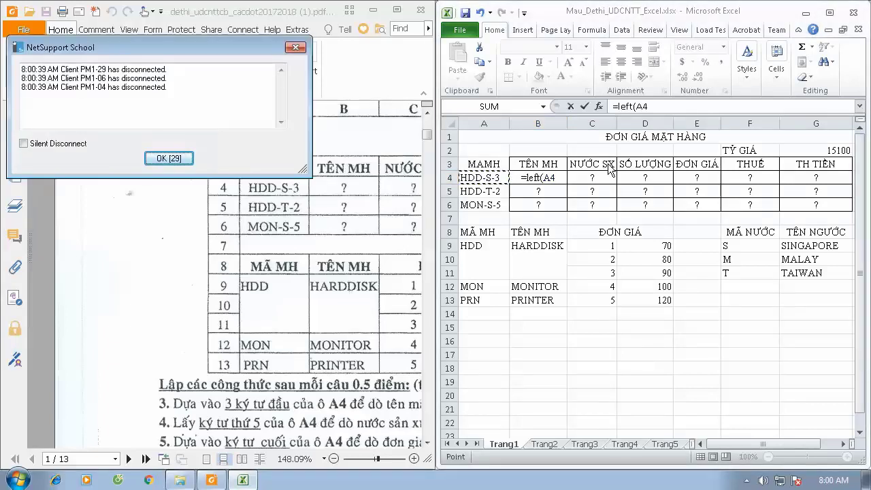
{"action": "left_click", "coordinate": [563, 178]}
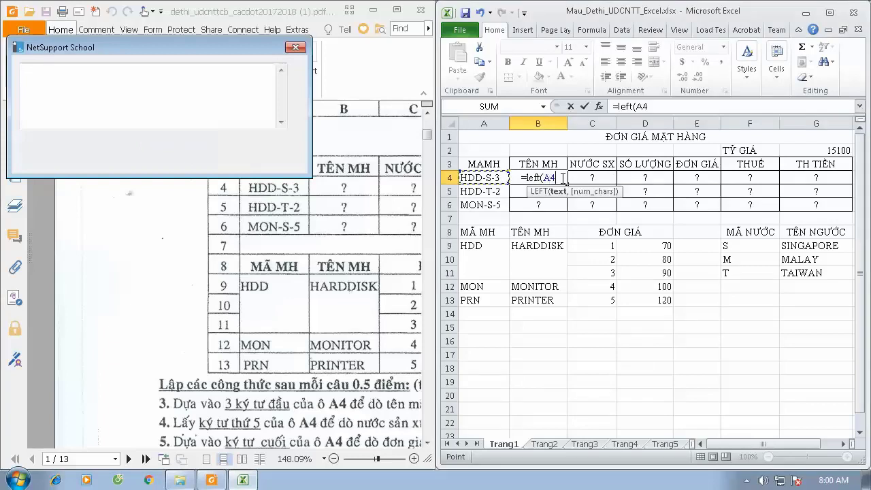
{"action": "type", "text": ","}
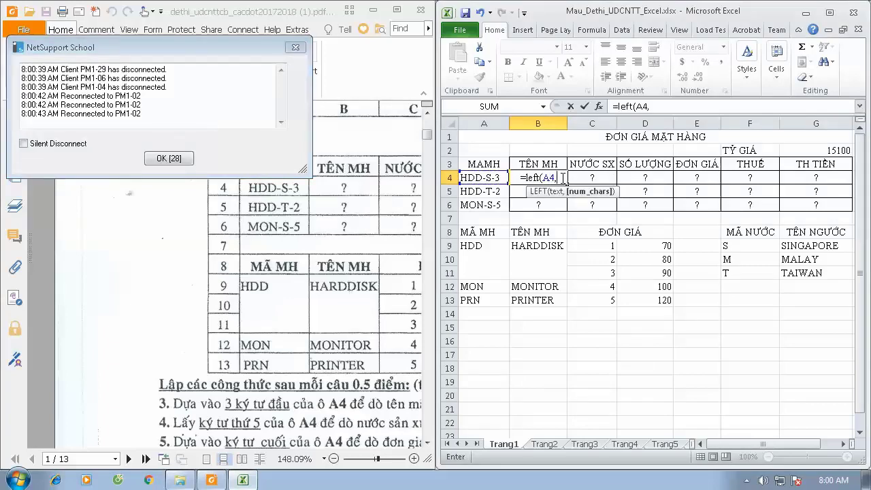
{"action": "type", "text": "3"}
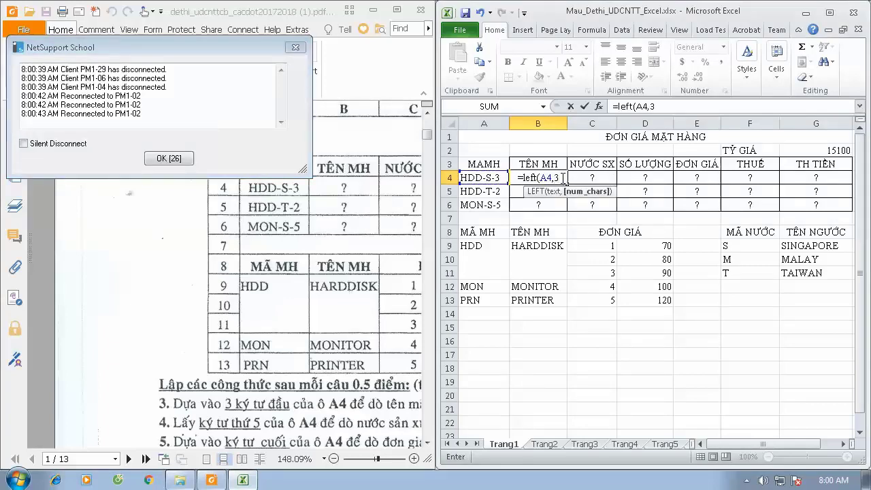
{"action": "type", "text": ")"}
{"action": "key", "text": "Return"}
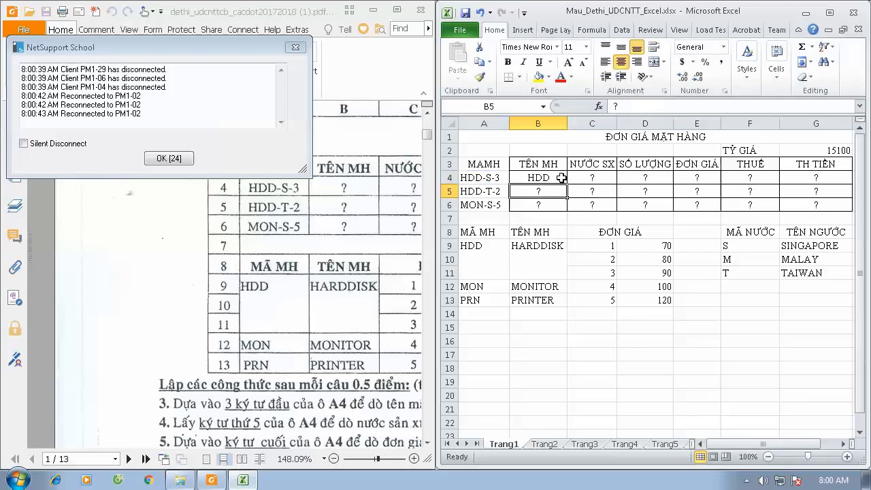
- Close the NetSupport notice and review B4 and the product lookup range A9:B13
{"action": "left_click", "coordinate": [295, 47]}
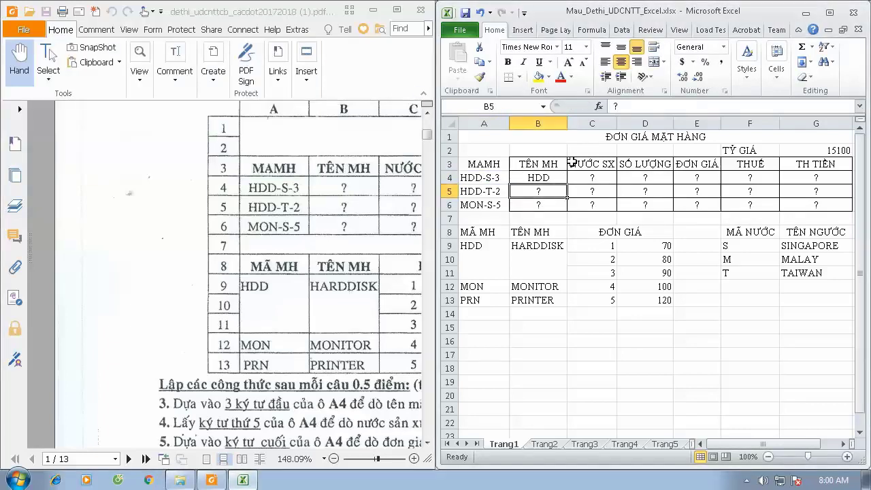
{"action": "left_click", "coordinate": [547, 177]}
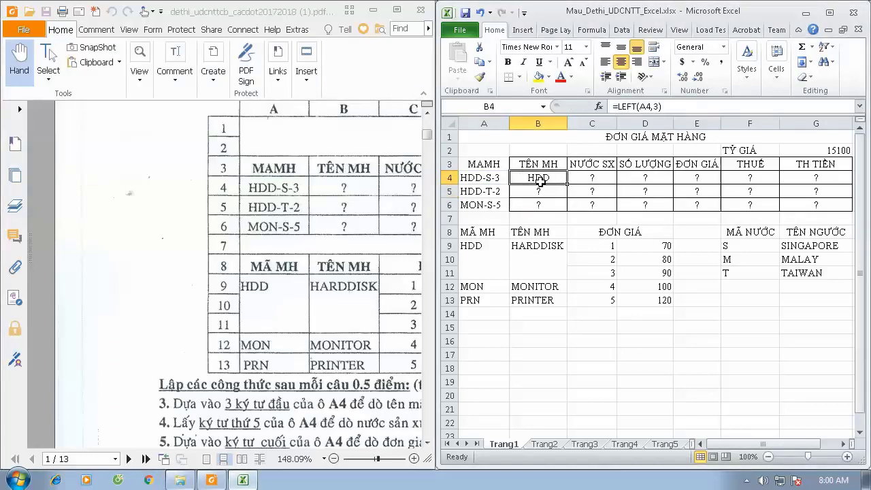
{"action": "left_click", "coordinate": [463, 233]}
{"action": "left_click_drag", "start_coordinate": [472, 244], "coordinate": [539, 305]}
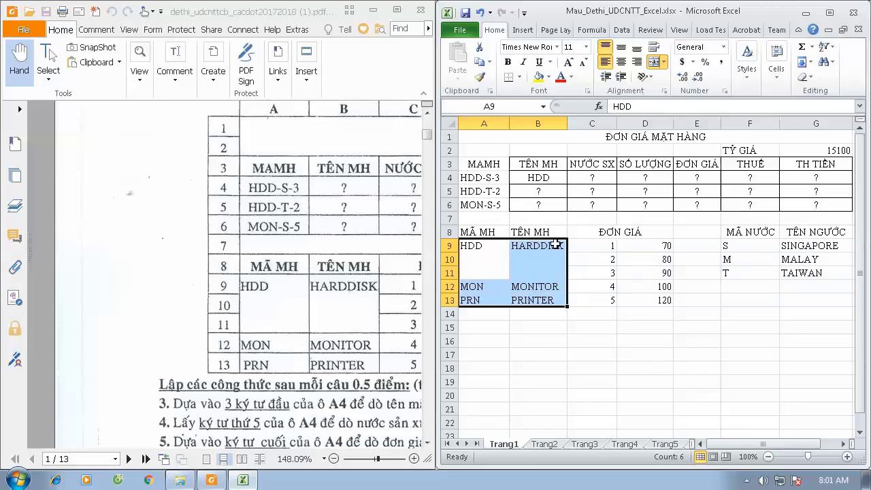
- Cut LEFT(A4,3) out of B4's formula, leaving only the equals sign
{"action": "left_click", "coordinate": [518, 179]}
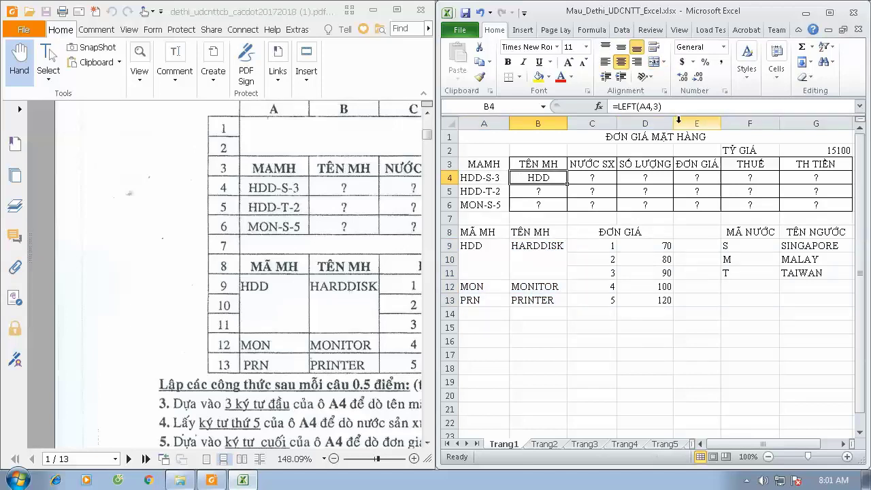
{"action": "left_click", "coordinate": [672, 106]}
{"action": "left_click_drag", "start_coordinate": [672, 106], "coordinate": [620, 106]}
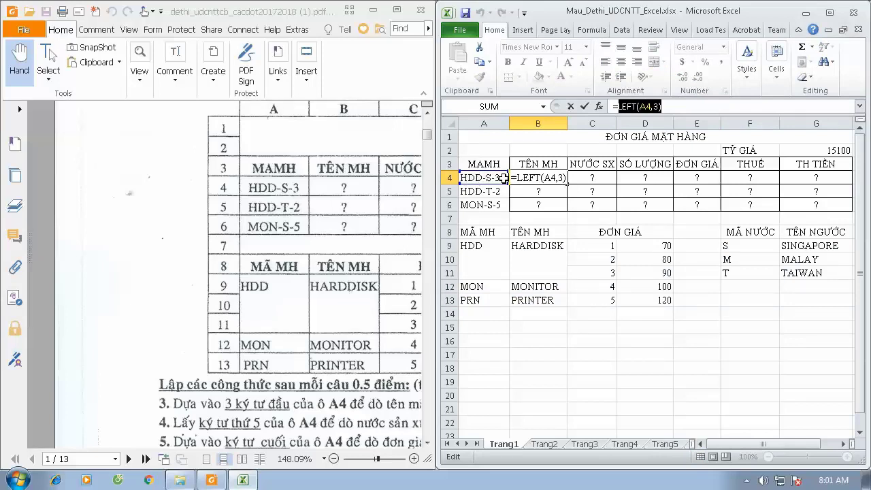
{"action": "key", "text": "ctrl+Return"}
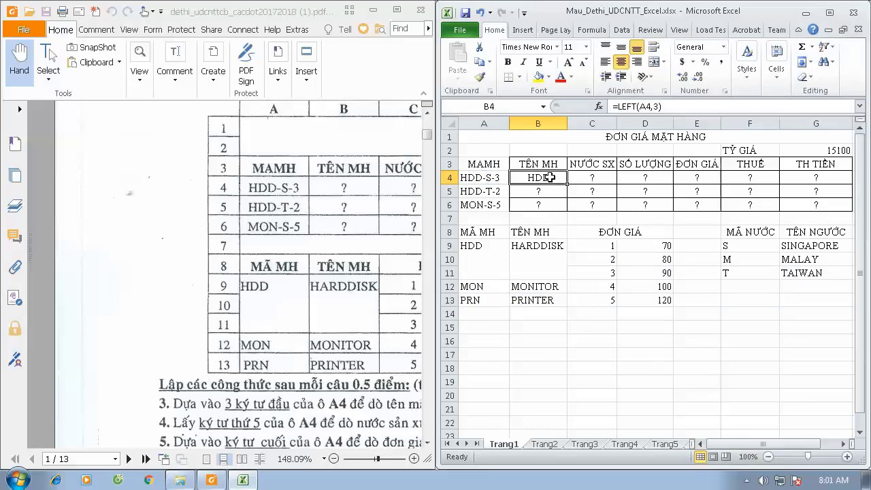
{"action": "left_click_drag", "start_coordinate": [664, 106], "coordinate": [624, 102]}
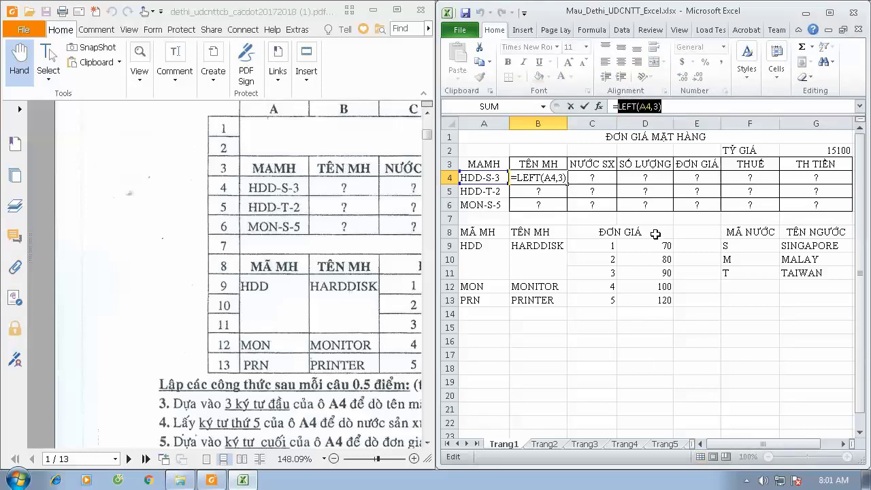
{"action": "key", "text": "ctrl+x"}
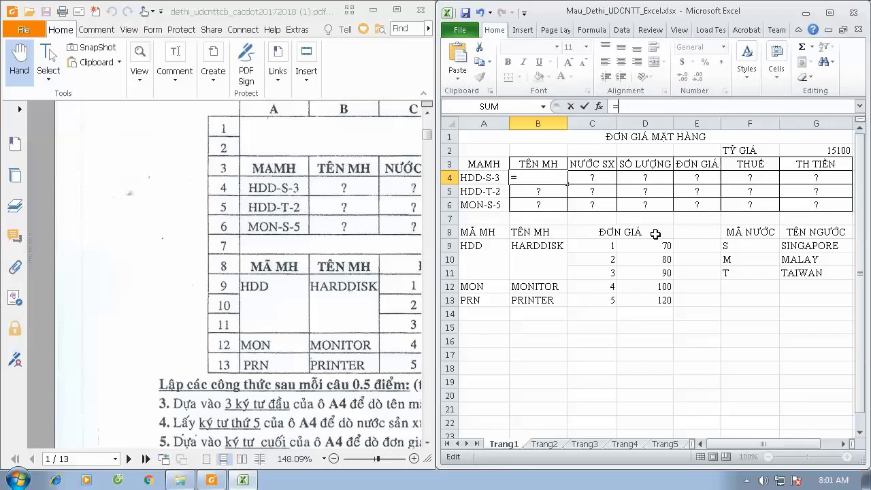
- Enter =VLOOKUP(LEFT(A4,3),$A$9:$B$13,2,0) in B4 and fill it down to B6 (HARDDISK, HARDDISK, MONITOR)
{"action": "type", "text": "v"}
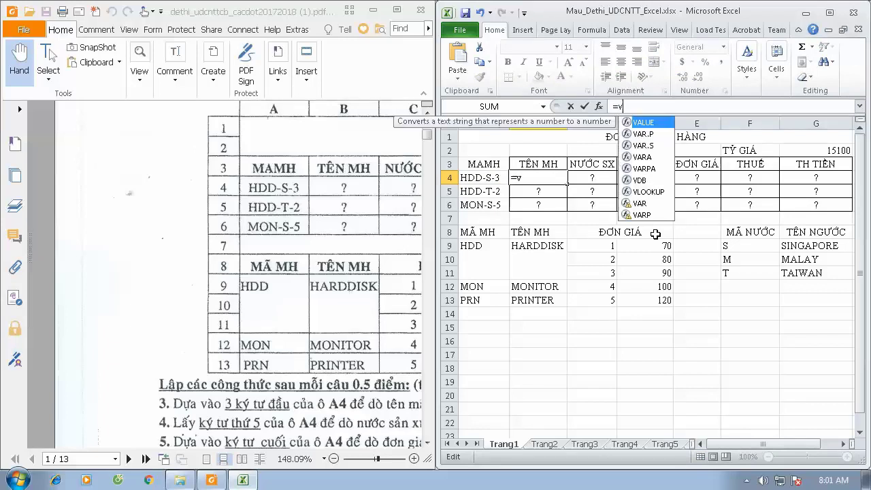
{"action": "type", "text": "looku"}
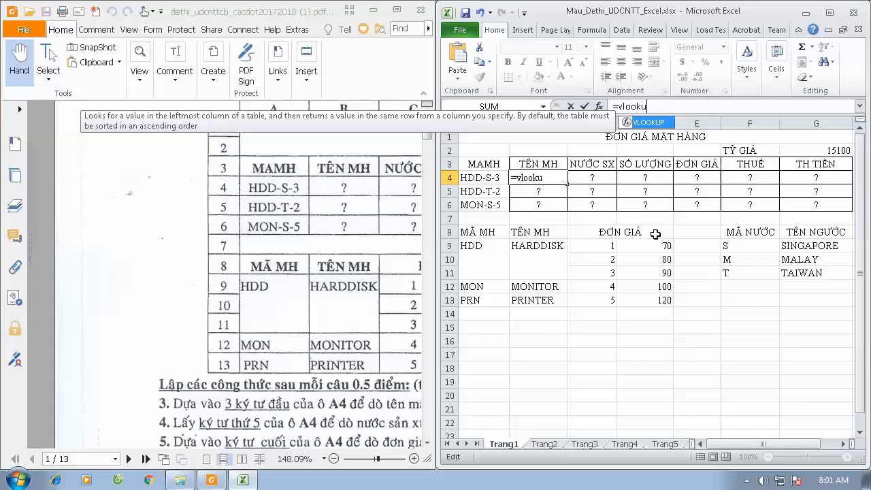
{"action": "type", "text": "p("}
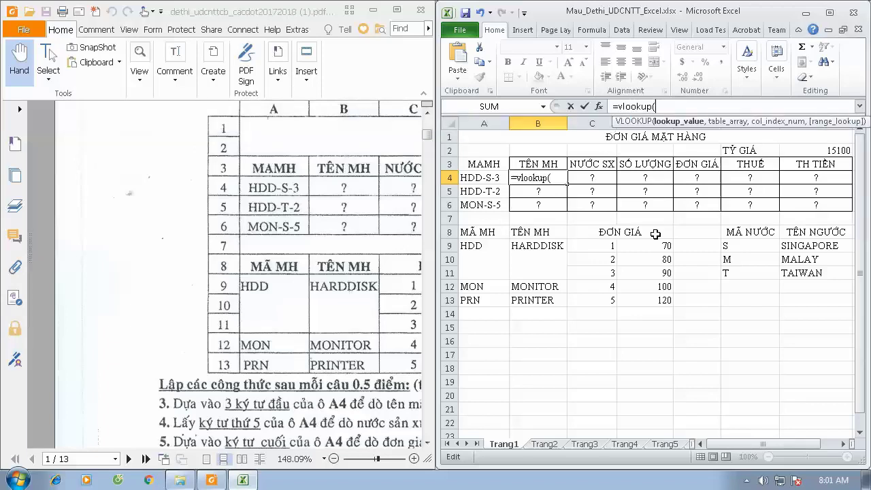
{"action": "type", "text": "LEFT(A4,3)"}
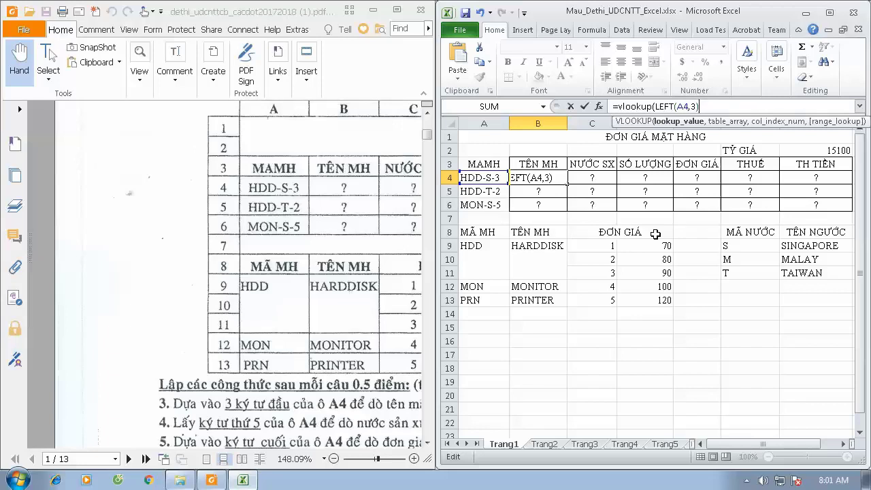
{"action": "type", "text": ","}
{"action": "mouse_move", "coordinate": [470, 242]}
{"action": "left_mouse_down"}
{"action": "mouse_move", "coordinate": [519, 284]}
{"action": "mouse_move", "coordinate": [519, 297]}
{"action": "left_mouse_up"}
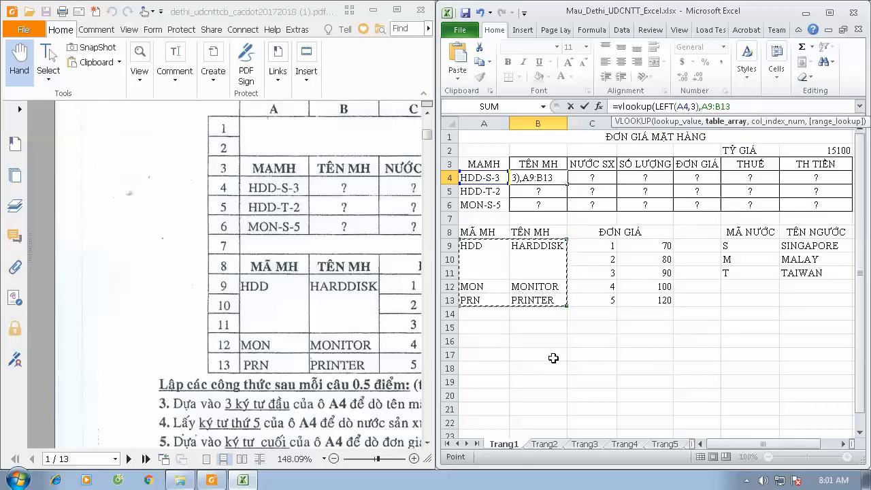
{"action": "key", "text": "F4"}
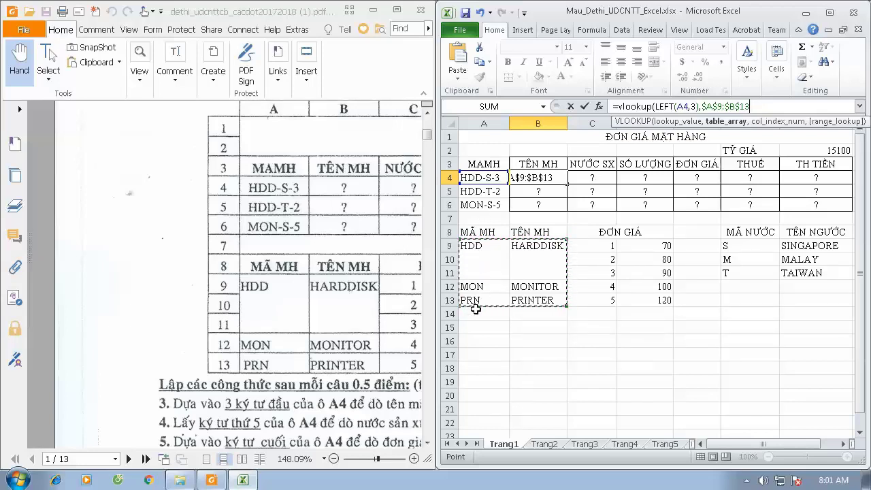
{"action": "type", "text": ",2"}
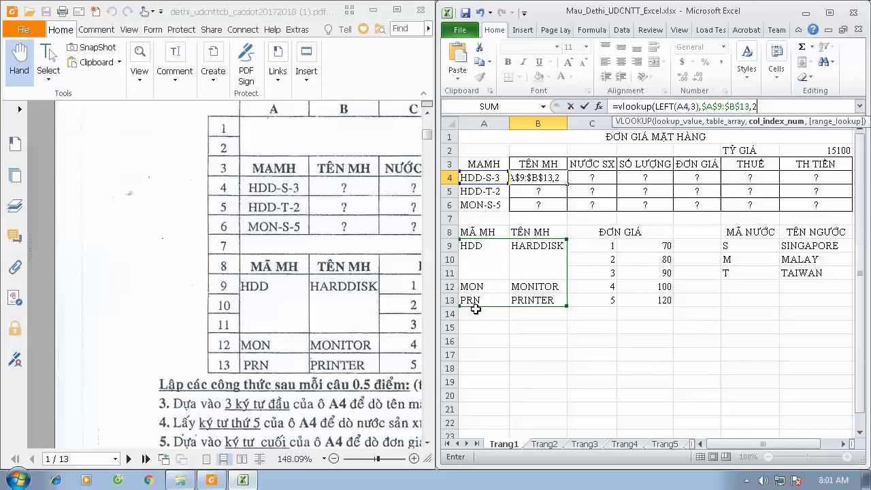
{"action": "type", "text": ",0"}
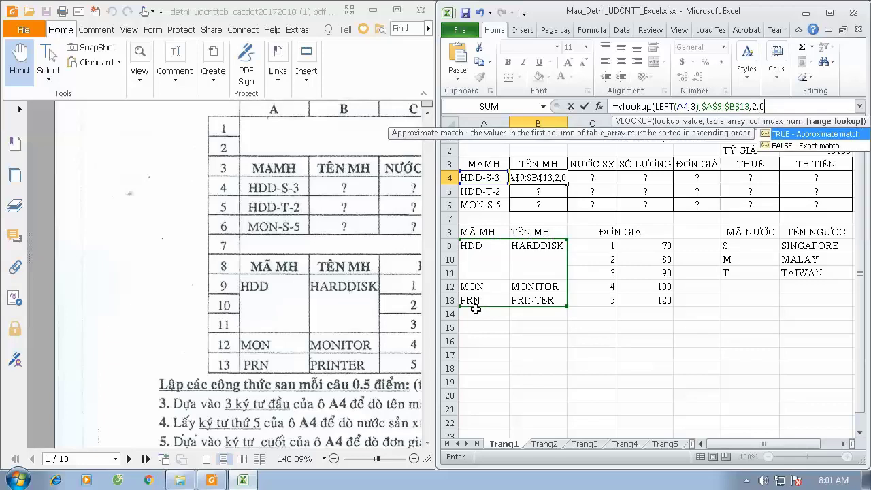
{"action": "type", "text": ")"}
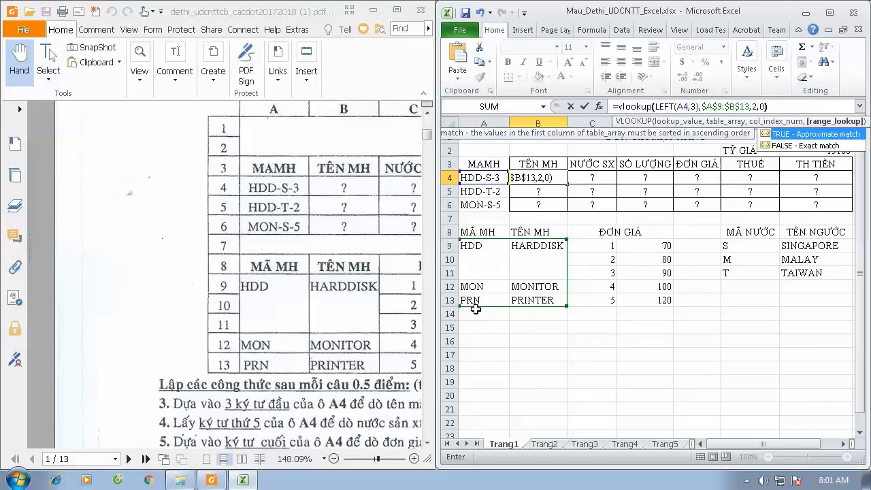
{"action": "key", "text": "Return"}
{"action": "left_click", "coordinate": [548, 179]}
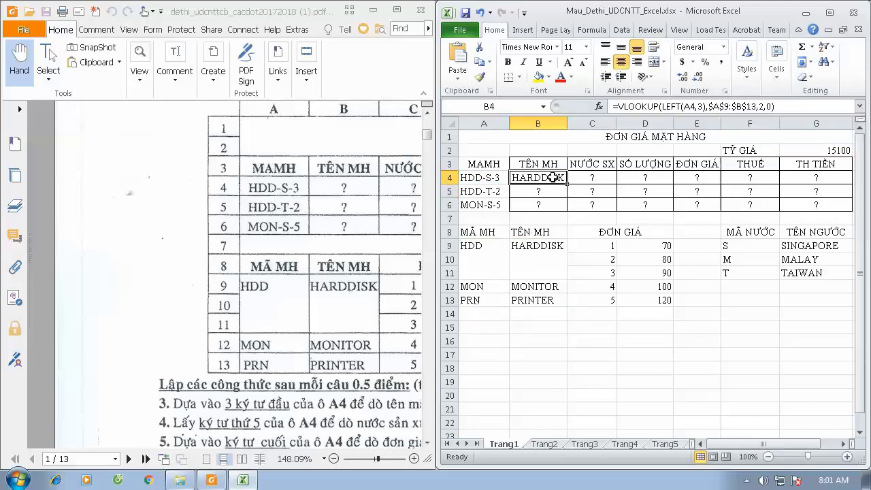
{"action": "left_click_drag", "start_coordinate": [565, 187], "coordinate": [565, 208]}
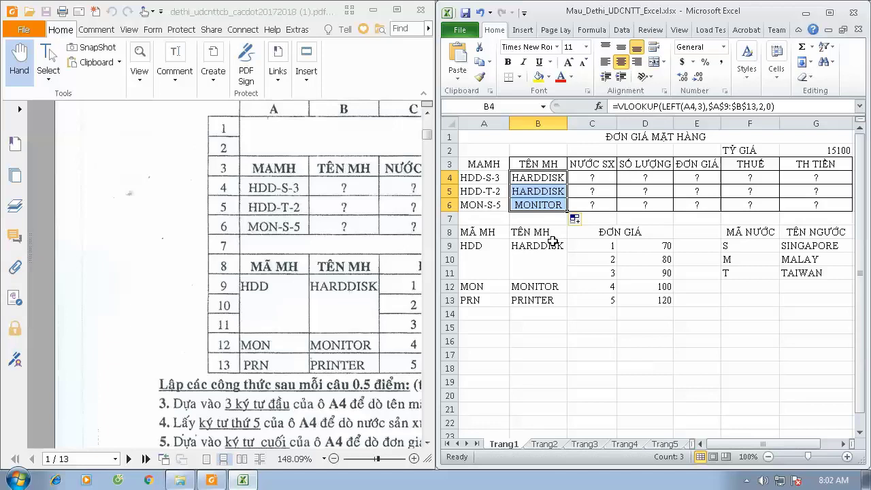
{"action": "left_click", "coordinate": [577, 180]}
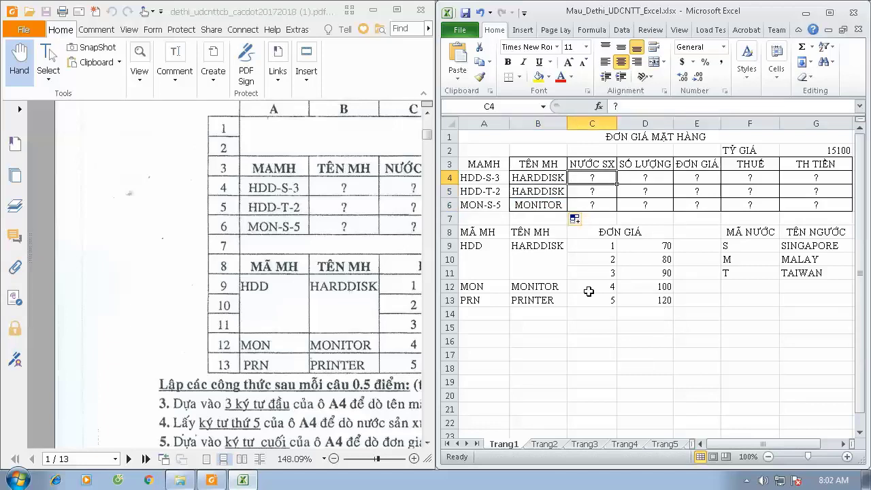
{"action": "left_click", "coordinate": [737, 259]}
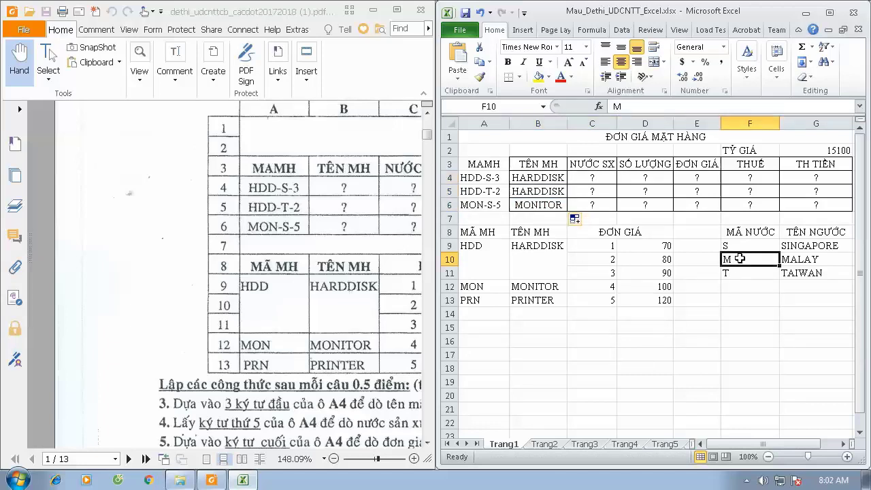
{"action": "left_click_drag", "start_coordinate": [751, 246], "coordinate": [805, 273]}
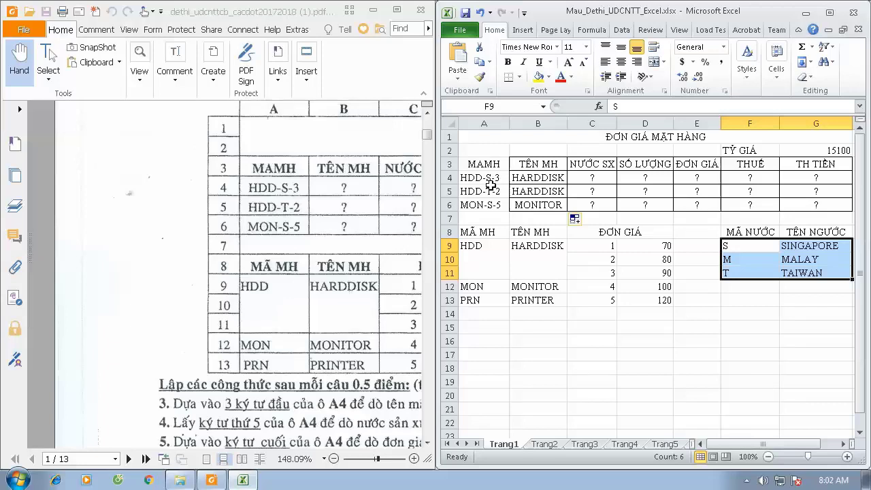
{"action": "left_click", "coordinate": [591, 179]}
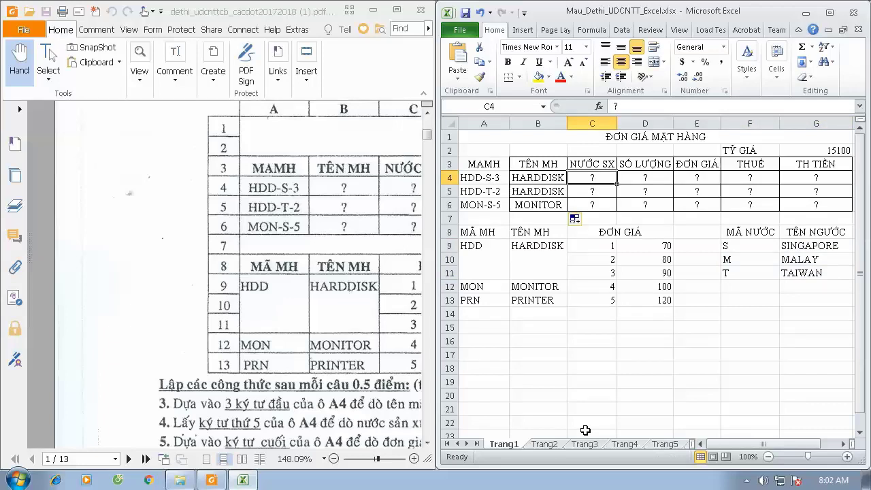
- Enter =VLOOKUP(MID(A4,5,1),$F$9:$G$11,2,0) in C4 to look up the country
{"action": "type", "text": "=v"}
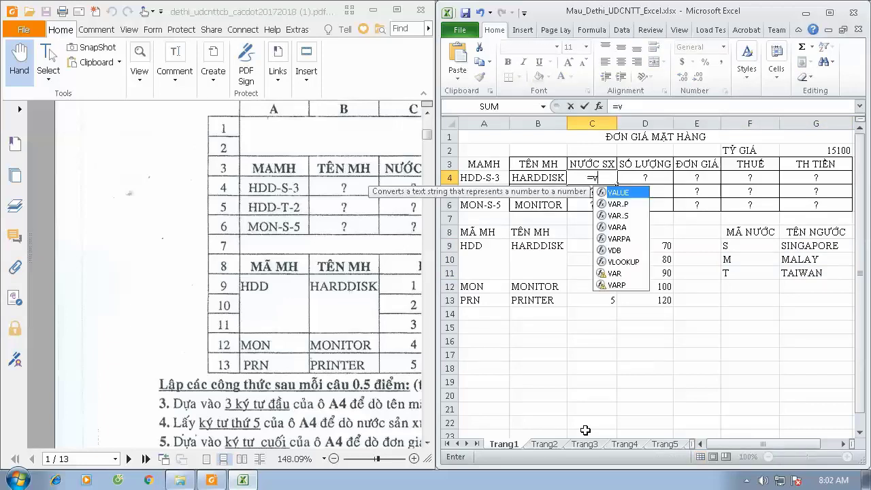
{"action": "type", "text": "lookup"}
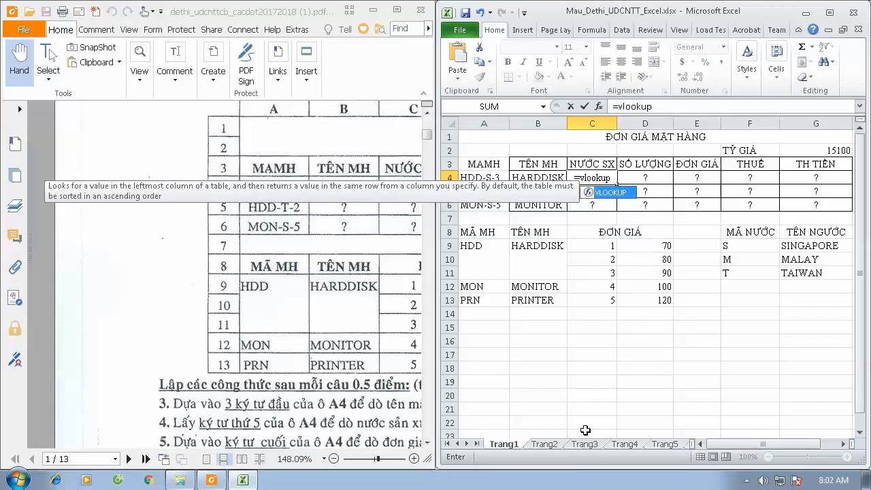
{"action": "type", "text": "("}
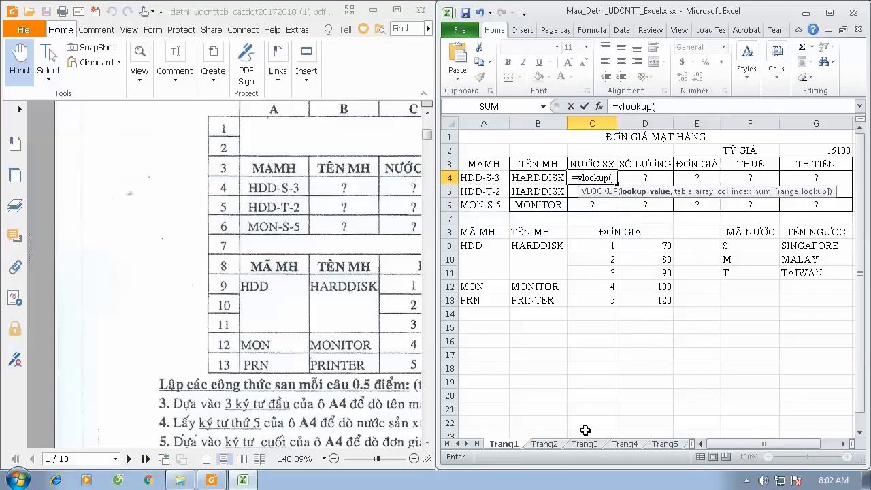
{"action": "type", "text": "mid"}
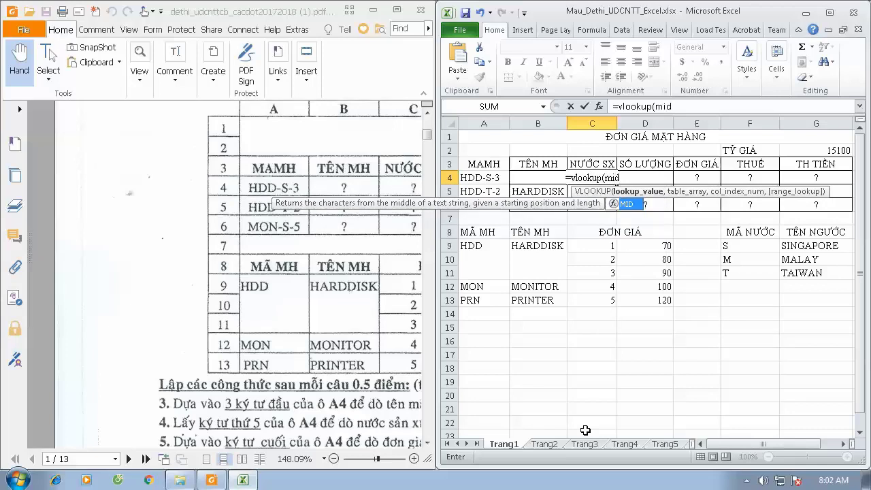
{"action": "type", "text": "("}
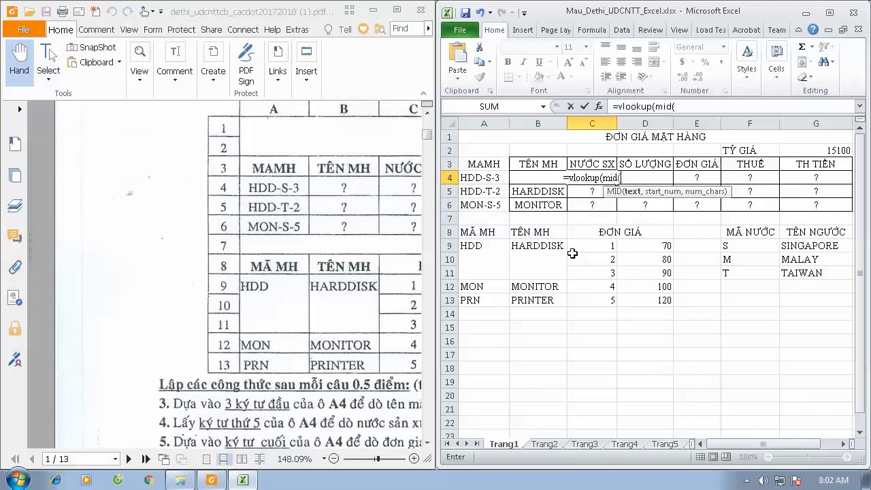
{"action": "left_click", "coordinate": [484, 177]}
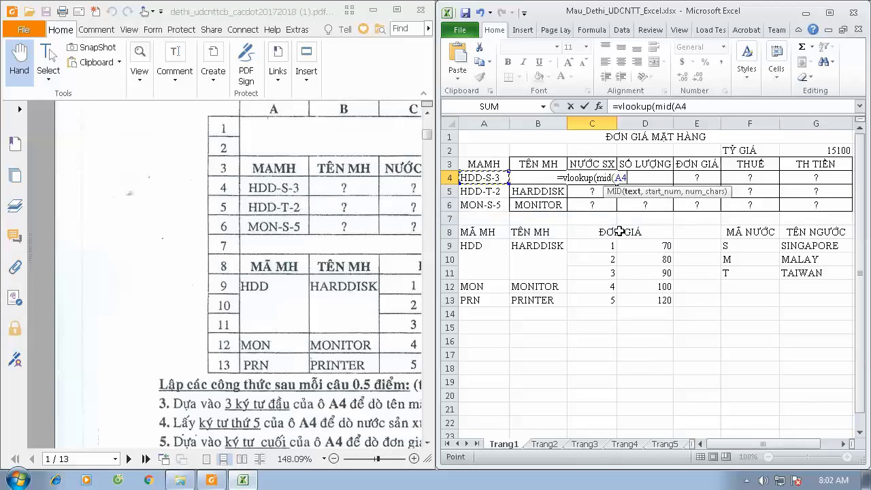
{"action": "type", "text": ","}
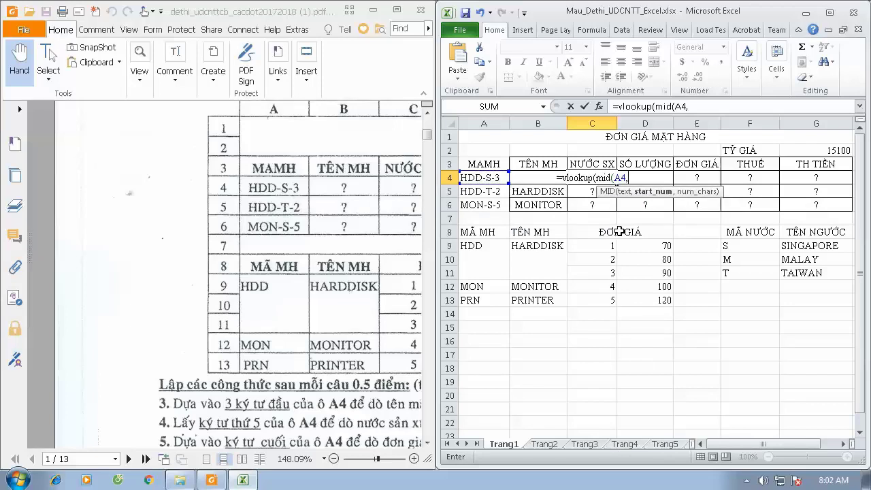
{"action": "type", "text": "5"}
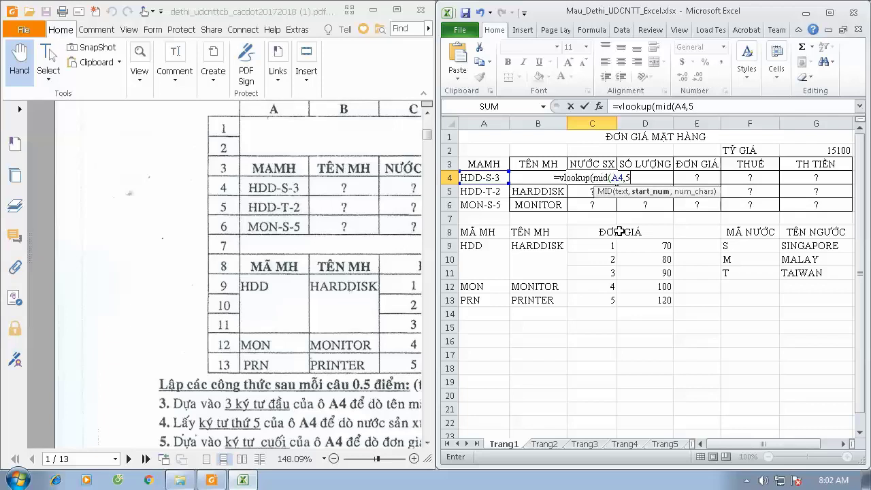
{"action": "type", "text": ",1)"}
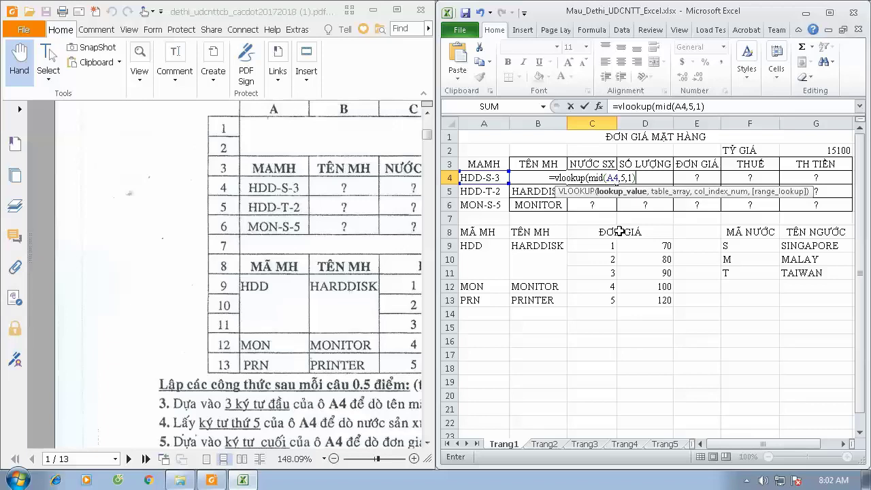
{"action": "type", "text": ","}
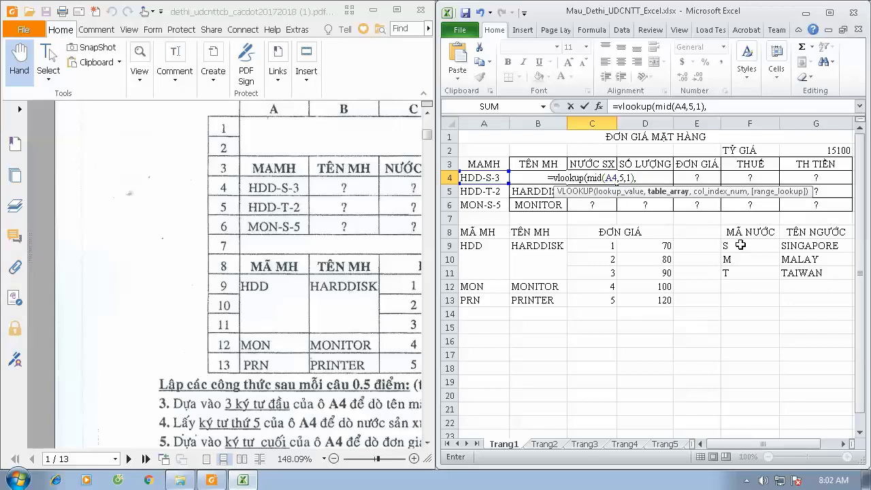
{"action": "mouse_move", "coordinate": [740, 245]}
{"action": "left_mouse_down"}
{"action": "mouse_move", "coordinate": [769, 267]}
{"action": "mouse_move", "coordinate": [799, 267]}
{"action": "left_mouse_up"}
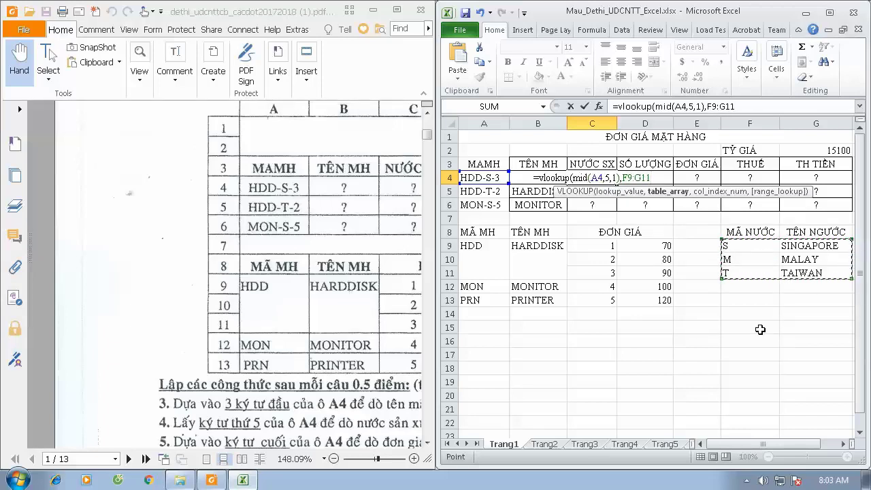
{"action": "key", "text": "F4"}
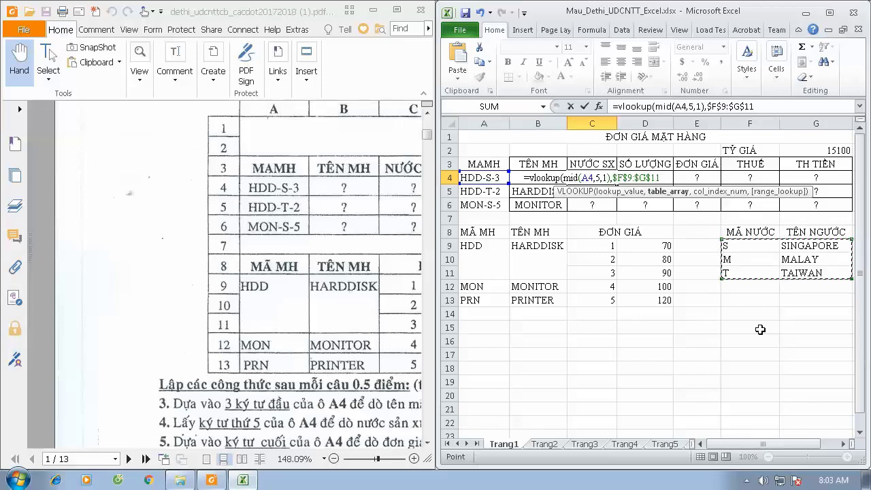
{"action": "type", "text": ","}
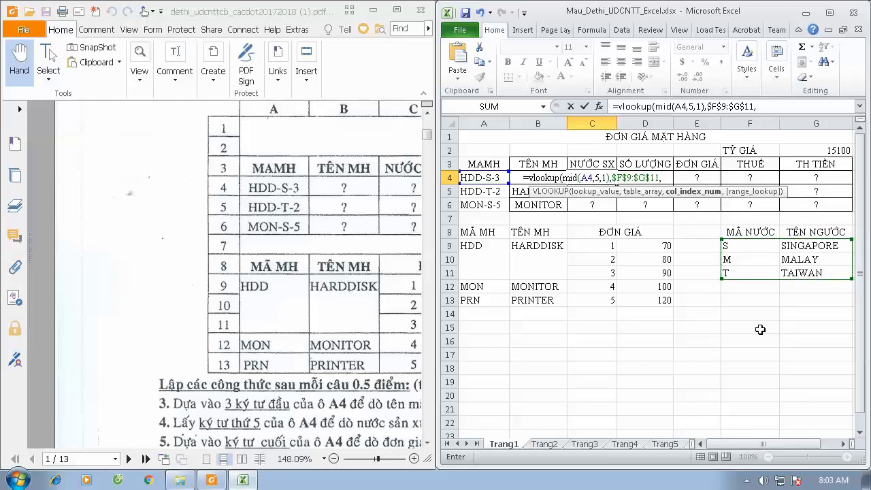
{"action": "type", "text": "2"}
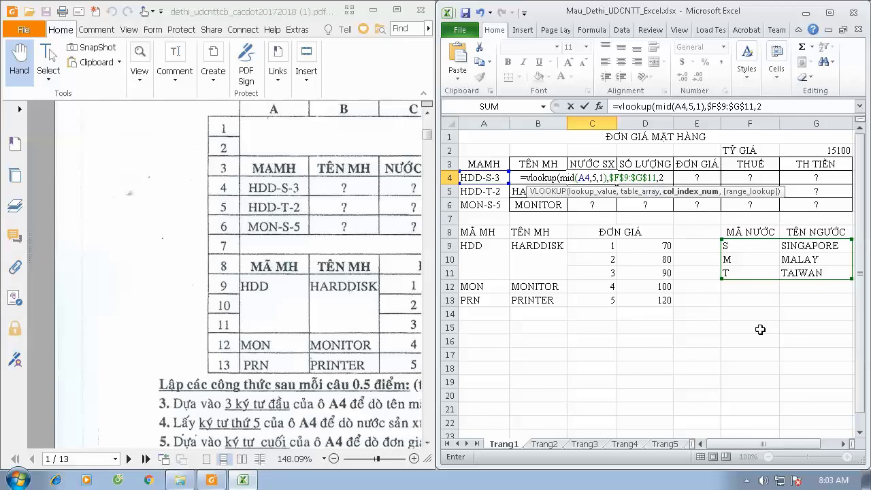
{"action": "type", "text": ",0)"}
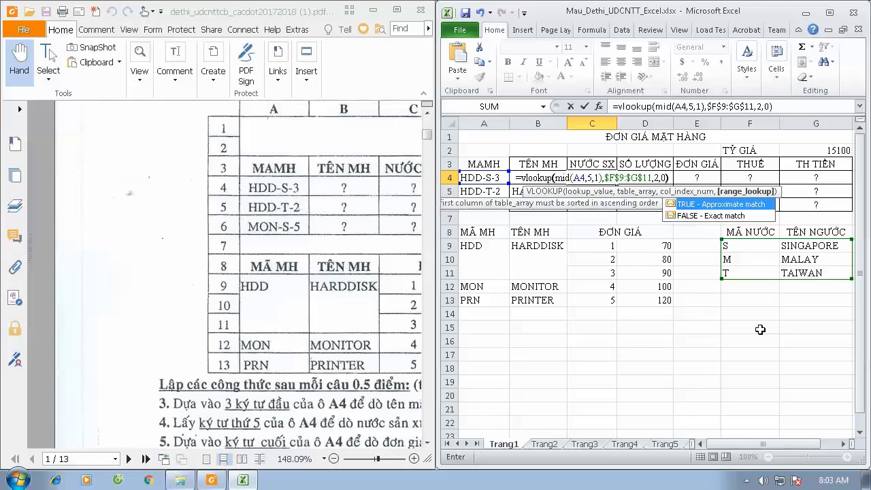
{"action": "key", "text": "Return"}
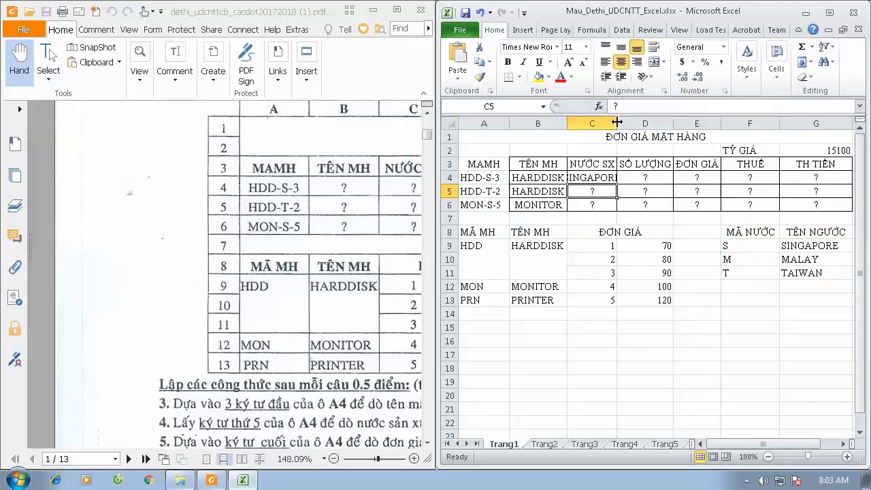
- Autofit column C and fill the country formula down to C6 (SINGAPORE, TAIWAN, SINGAPORE)
{"action": "double_click", "coordinate": [616, 121]}
{"action": "left_click", "coordinate": [612, 177]}
{"action": "left_click_drag", "start_coordinate": [629, 184], "coordinate": [625, 208]}
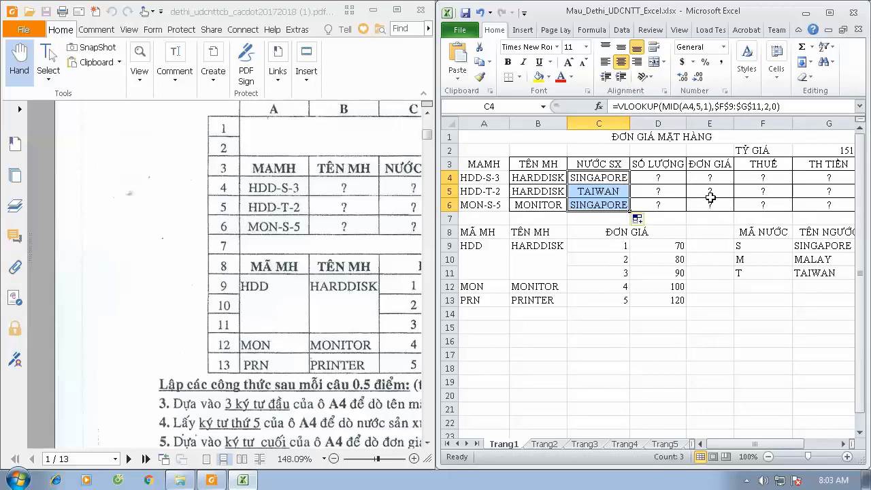
{"action": "left_click", "coordinate": [666, 177]}
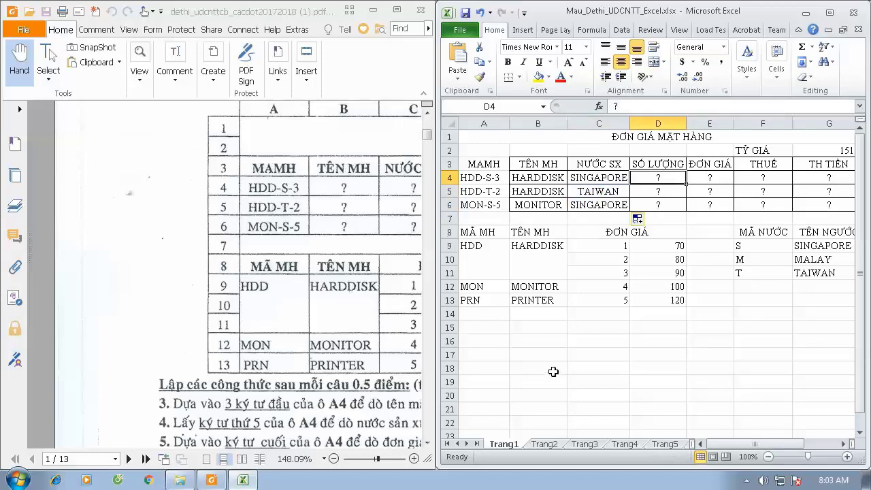
{"action": "left_click", "coordinate": [616, 247]}
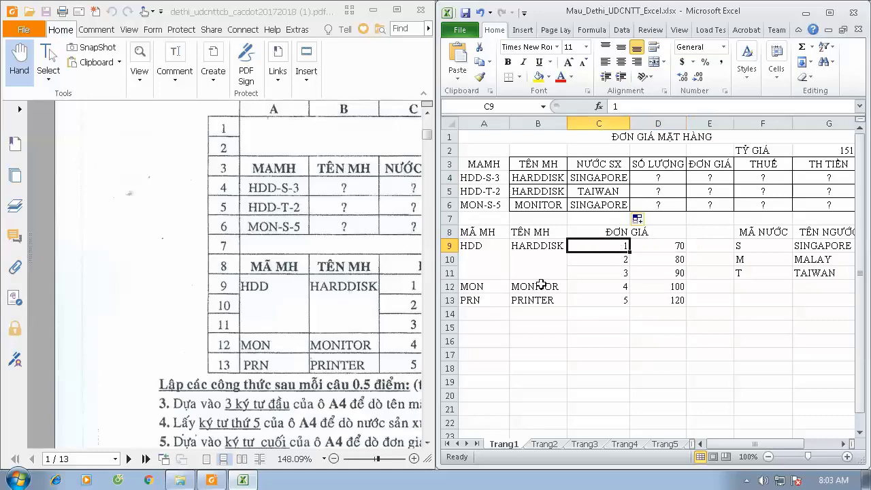
- Scroll and pan the exam PDF to view the price and MAMH tables and instructions 3–8
{"action": "left_click", "coordinate": [296, 416]}
{"action": "scroll", "coordinate": [296, 416], "scroll_direction": "down", "scroll_amount": 3}
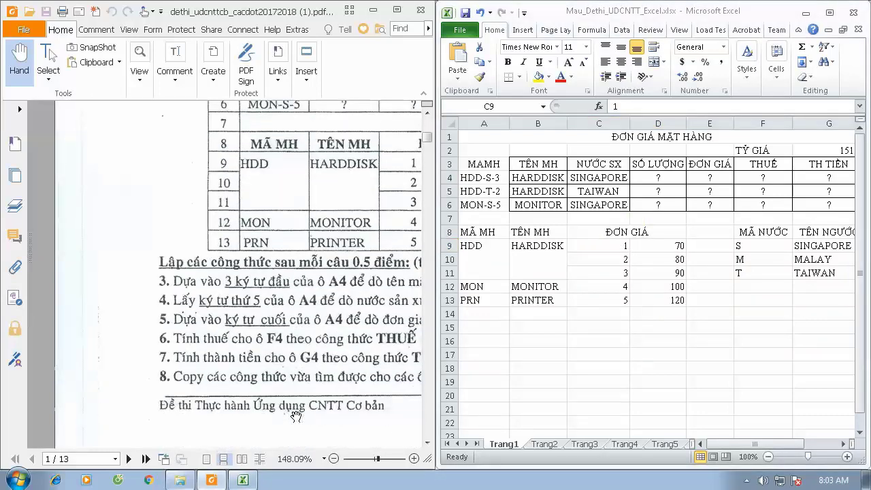
{"action": "scroll", "coordinate": [125, 331], "scroll_direction": "down", "scroll_amount": 1}
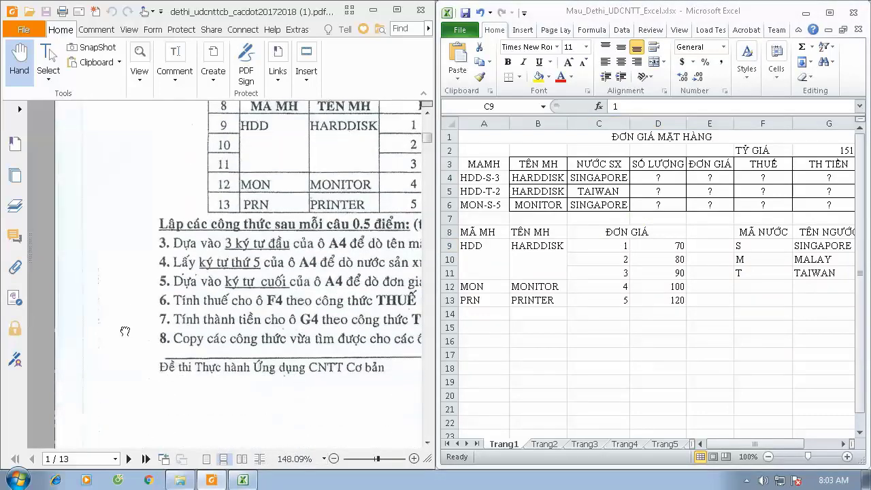
{"action": "scroll", "coordinate": [125, 331], "scroll_direction": "down", "scroll_amount": 3}
{"action": "scroll", "coordinate": [126, 285], "scroll_direction": "down", "scroll_amount": 2, "text": "ctrl"}
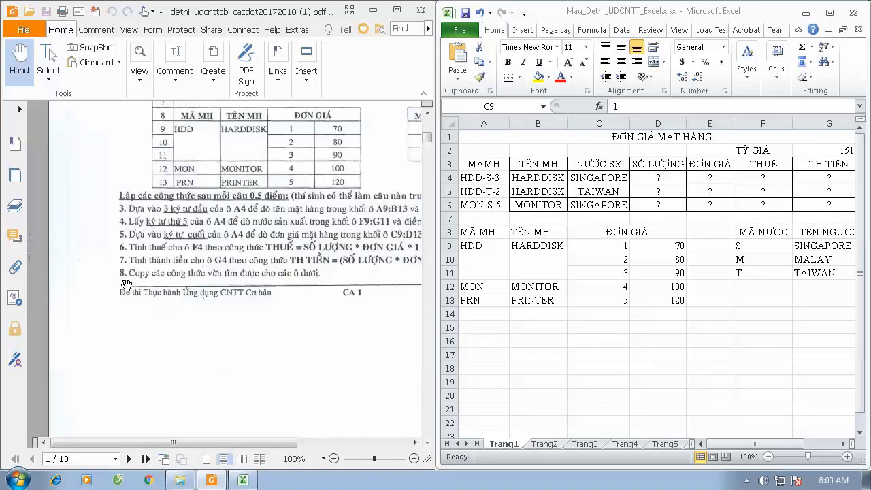
{"action": "scroll", "coordinate": [127, 284], "scroll_direction": "down", "scroll_amount": 1, "text": "ctrl"}
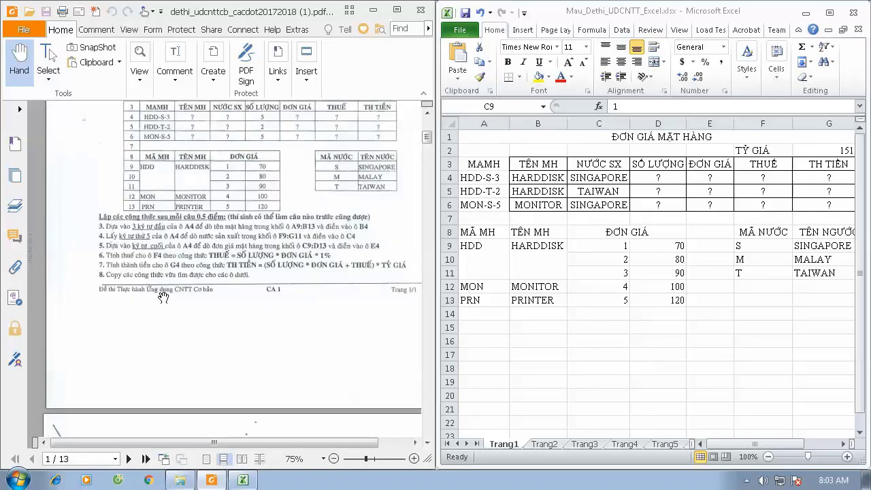
{"action": "scroll", "coordinate": [225, 280], "scroll_direction": "up", "scroll_amount": 2, "text": "ctrl"}
{"action": "mouse_move", "coordinate": [96, 243]}
{"action": "left_mouse_down"}
{"action": "mouse_move", "coordinate": [158, 293]}
{"action": "mouse_move", "coordinate": [119, 291]}
{"action": "left_mouse_up"}
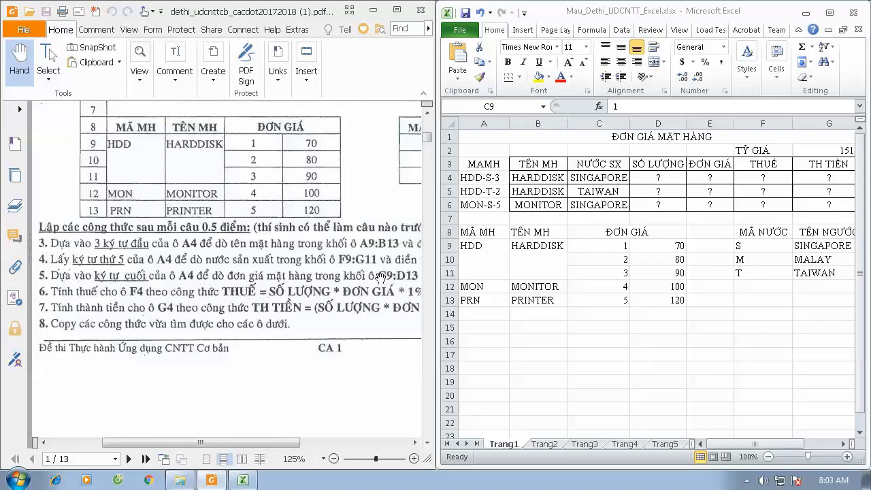
{"action": "left_click_drag", "start_coordinate": [363, 232], "coordinate": [326, 296]}
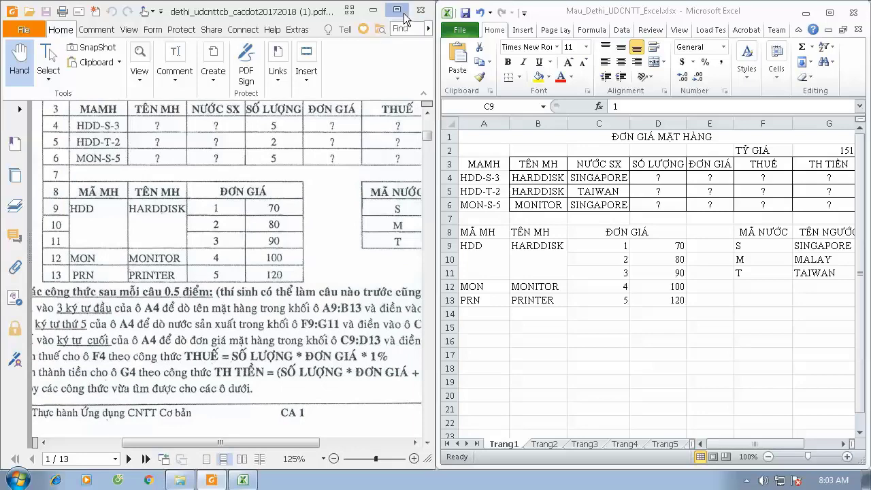
- Maximize the exam PDF, review the last instructions and ĐƠN GIÁ MẶT HÀNG header, then return to Excel
{"action": "left_click", "coordinate": [397, 10]}
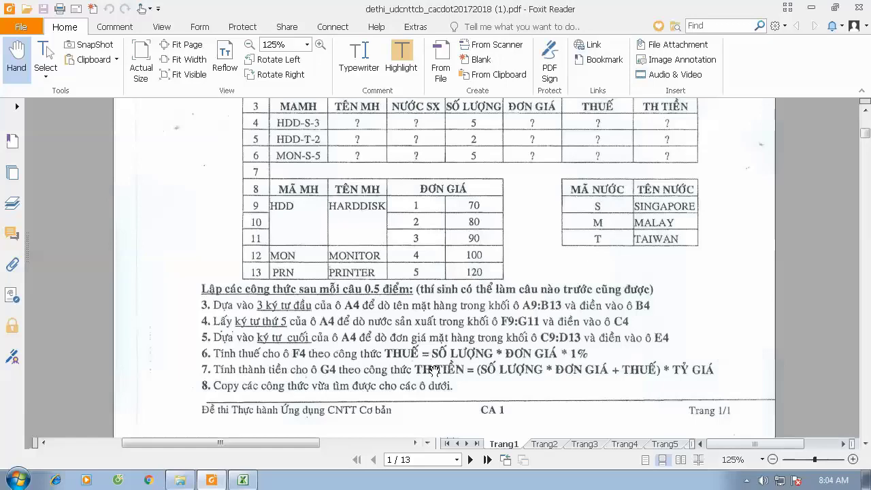
{"action": "scroll", "coordinate": [434, 371], "scroll_direction": "up", "scroll_amount": 2}
{"action": "scroll", "coordinate": [433, 370], "scroll_direction": "up", "scroll_amount": 1}
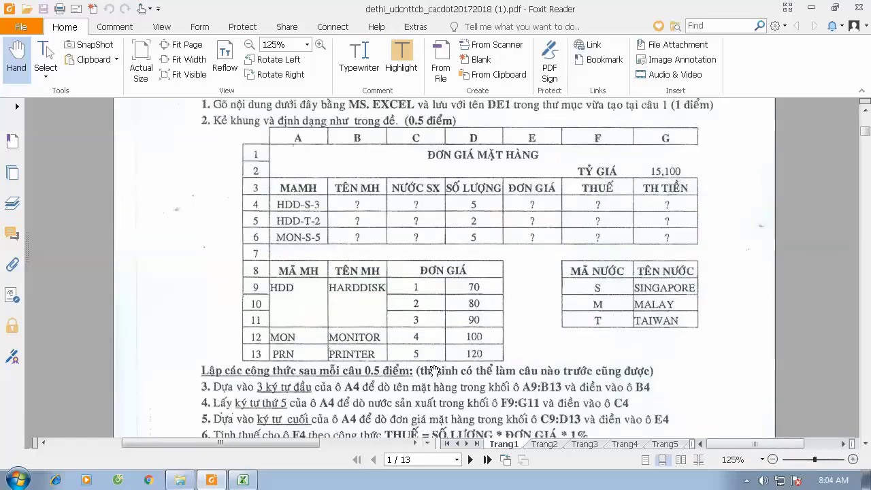
{"action": "scroll", "coordinate": [433, 371], "scroll_direction": "down", "scroll_amount": 1}
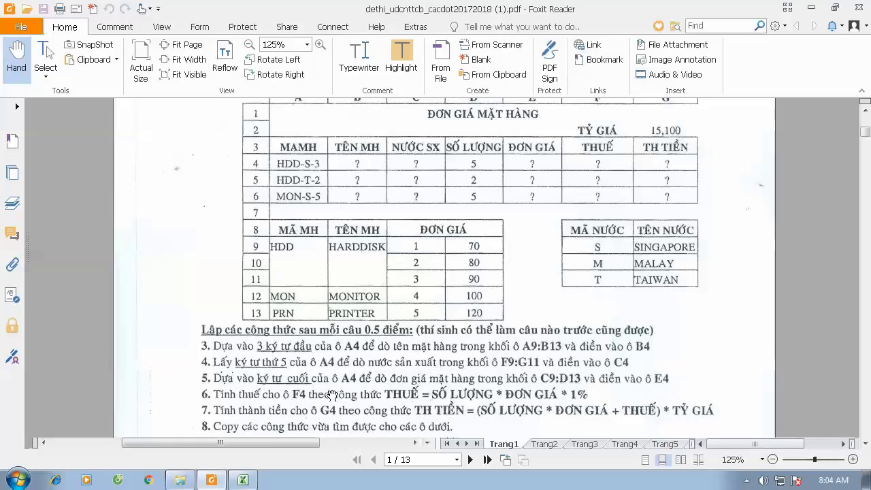
{"action": "left_click_drag", "start_coordinate": [173, 390], "coordinate": [179, 329]}
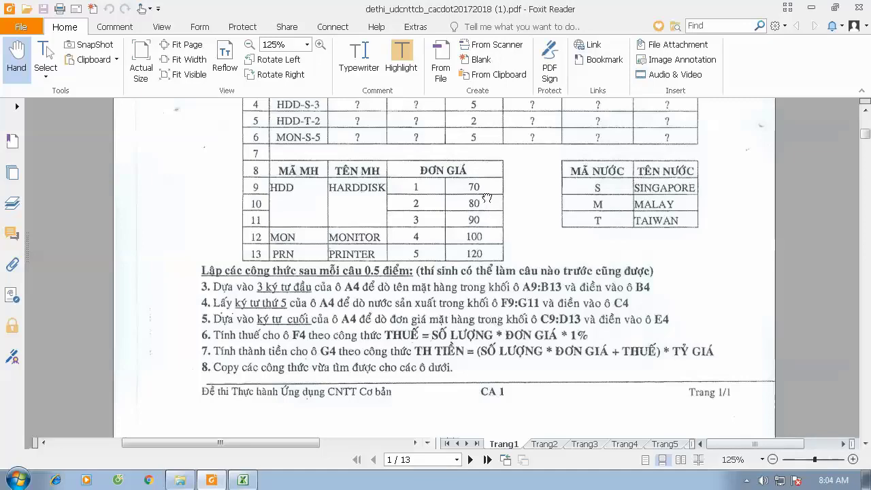
{"action": "left_click_drag", "start_coordinate": [476, 189], "coordinate": [480, 238]}
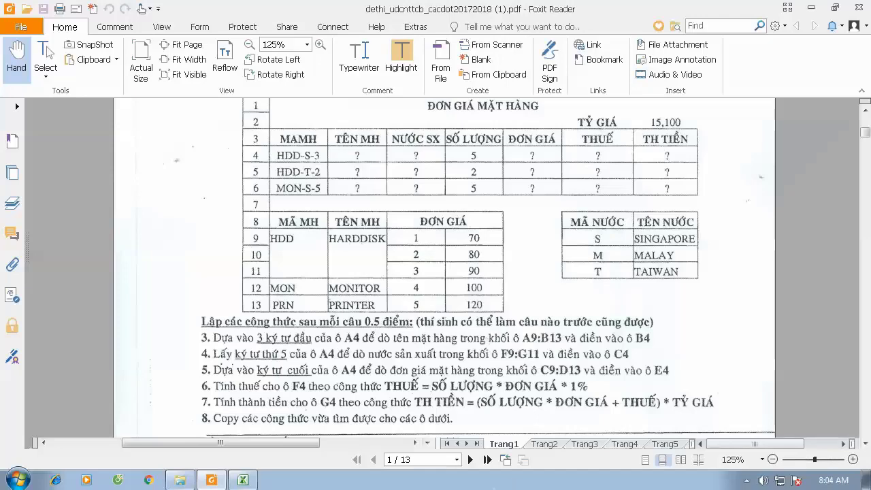
{"action": "left_click", "coordinate": [231, 484]}
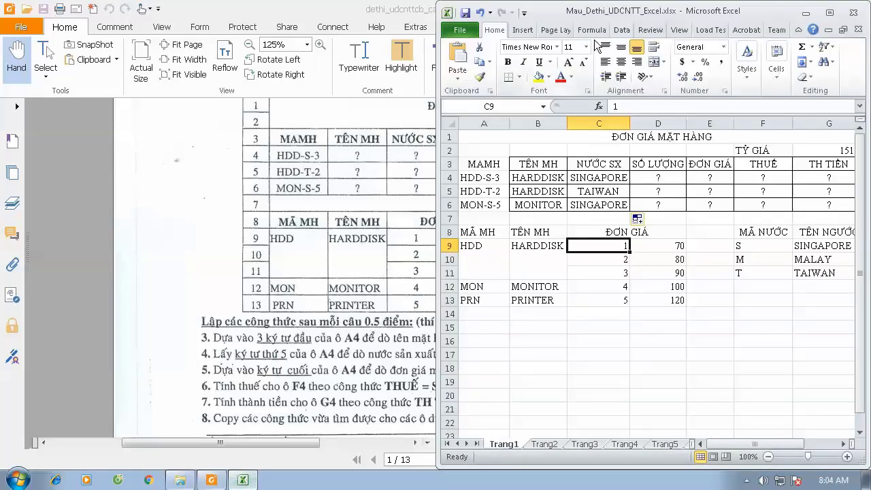
- Select D4 and check the required quantities in the exam PDF
{"action": "left_click", "coordinate": [672, 176]}
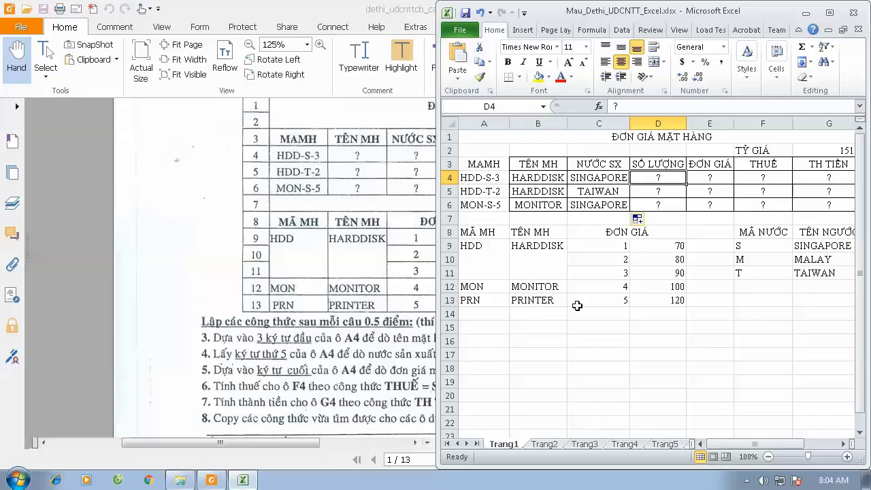
{"action": "mouse_move", "coordinate": [752, 444]}
{"action": "left_mouse_down"}
{"action": "mouse_move", "coordinate": [797, 449]}
{"action": "mouse_move", "coordinate": [762, 449]}
{"action": "left_mouse_up"}
{"action": "left_click", "coordinate": [377, 370]}
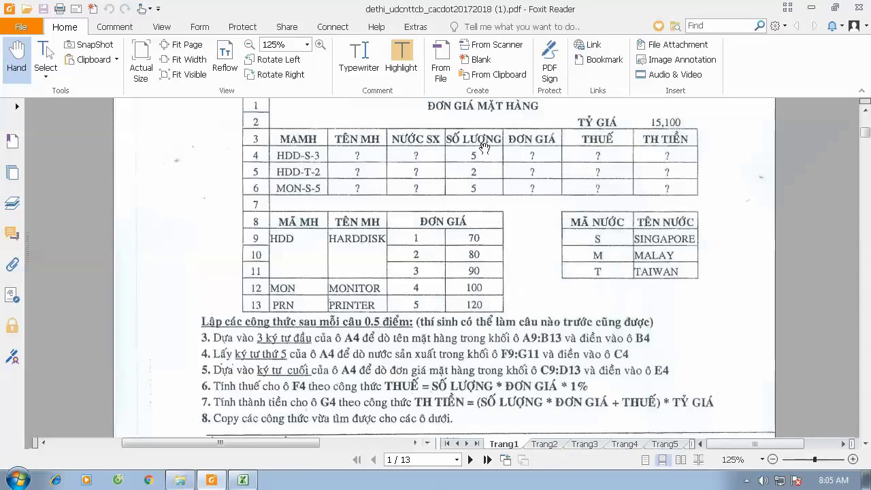
{"action": "left_click", "coordinate": [242, 480]}
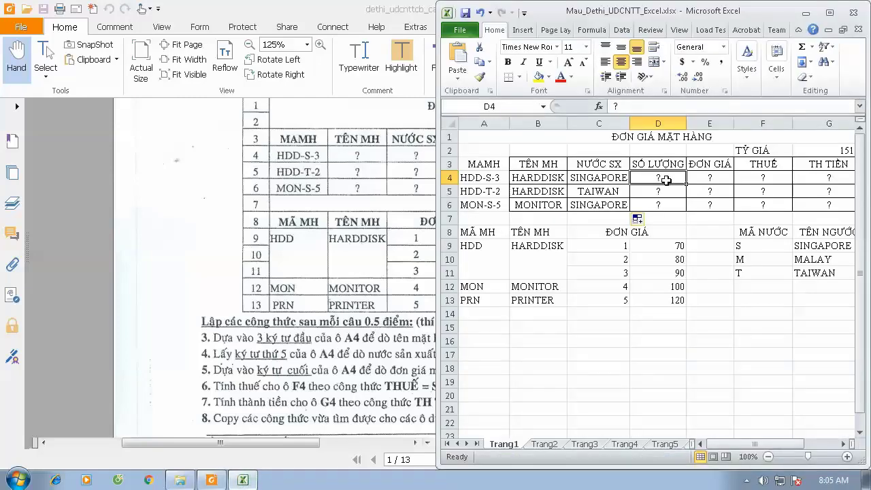
- Enter quantities 5, 2 and 5 in D4:D6 and start a VLOOKUP(RIGHT( formula in E4
{"action": "type", "text": "5"}
{"action": "key", "text": "Return"}
{"action": "type", "text": "2"}
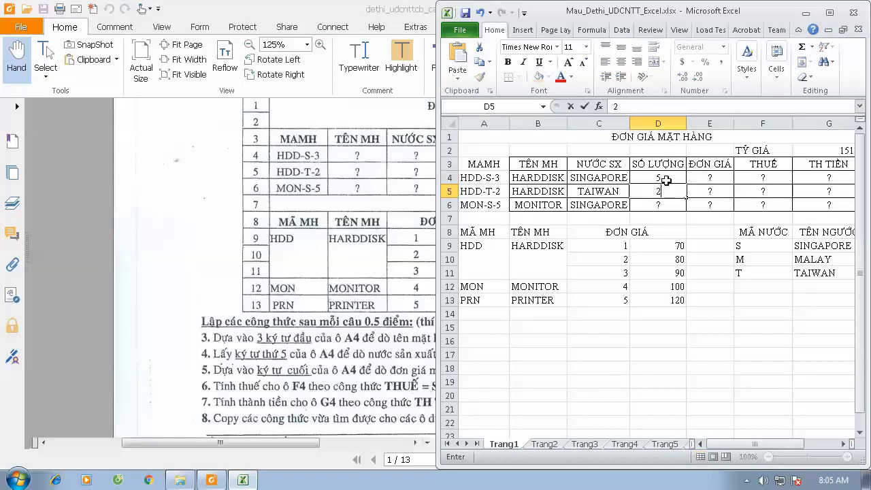
{"action": "key", "text": "Return"}
{"action": "type", "text": "5"}
{"action": "key", "text": "Return"}
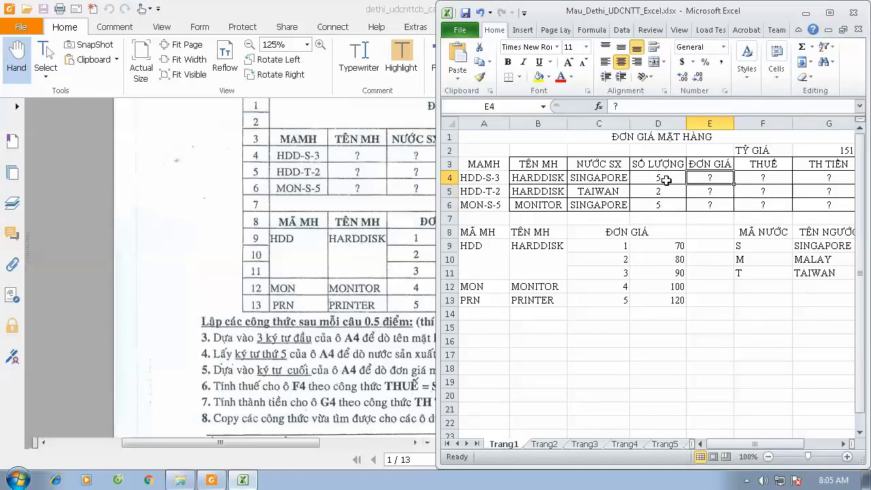
{"action": "type", "text": "=vl"}
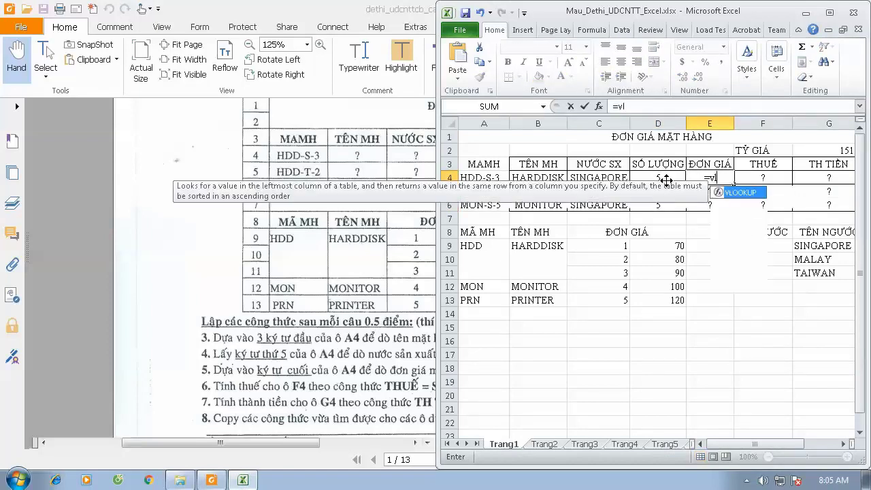
{"action": "type", "text": "ookup("}
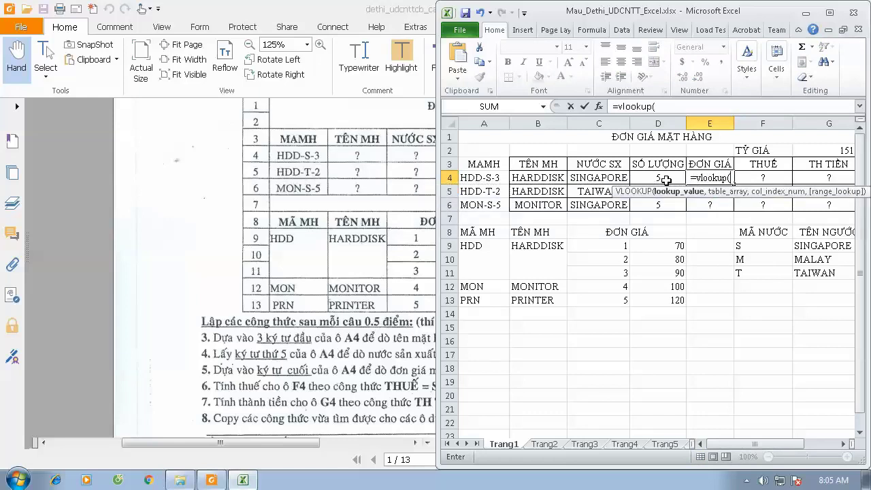
{"action": "type", "text": "ri"}
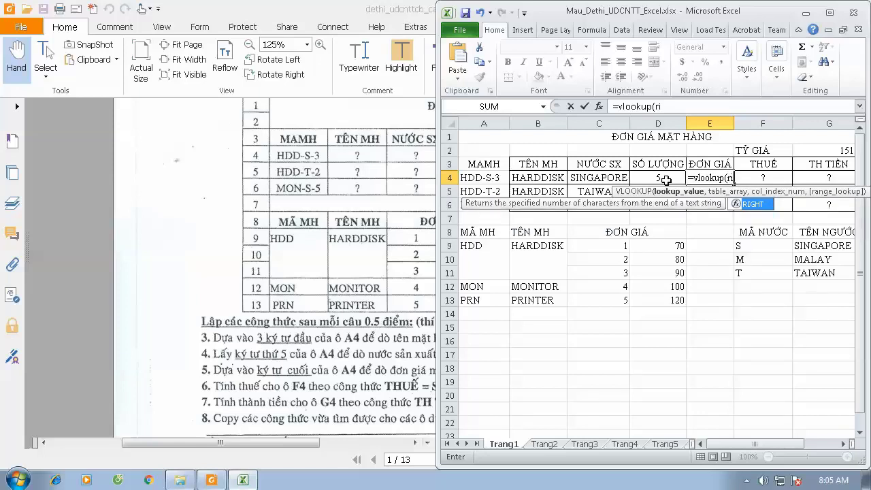
{"action": "type", "text": "ght"}
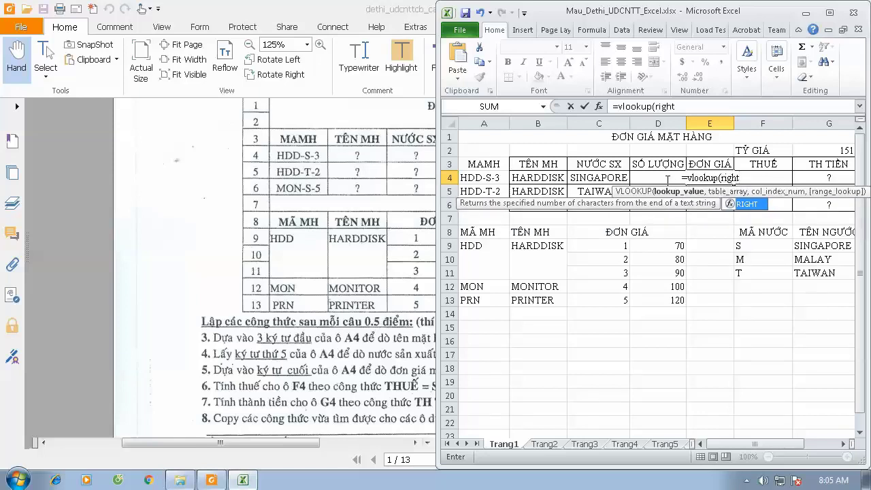
{"action": "type", "text": "("}
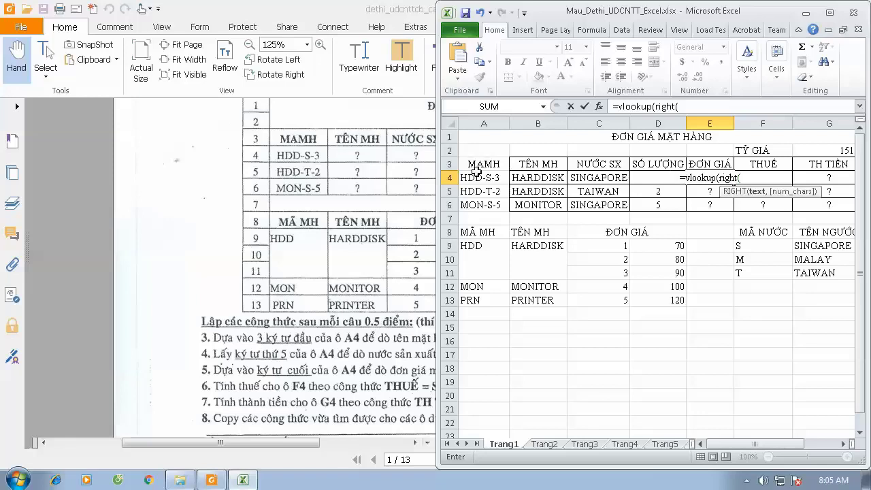
- Complete E4 as =VLOOKUP(RIGHT(A4),$C$9:$D$13,2,0), locking the price table range as absolute
{"action": "left_click", "coordinate": [471, 179]}
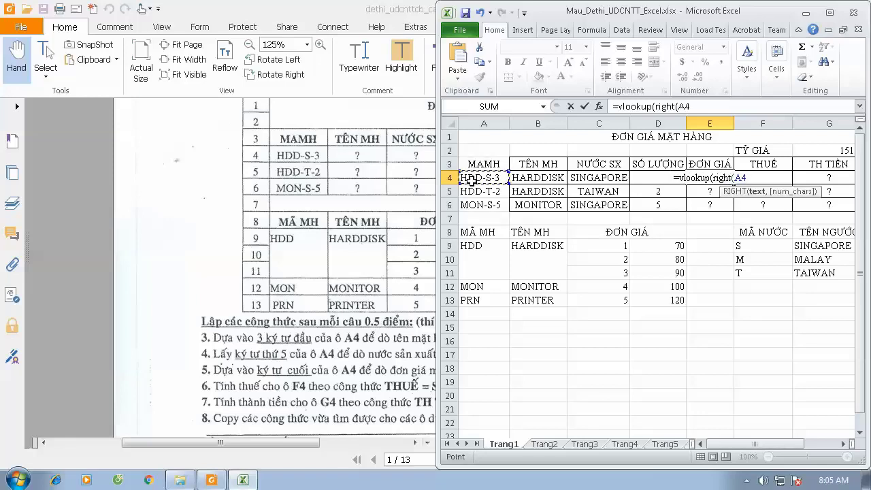
{"action": "type", "text": "),"}
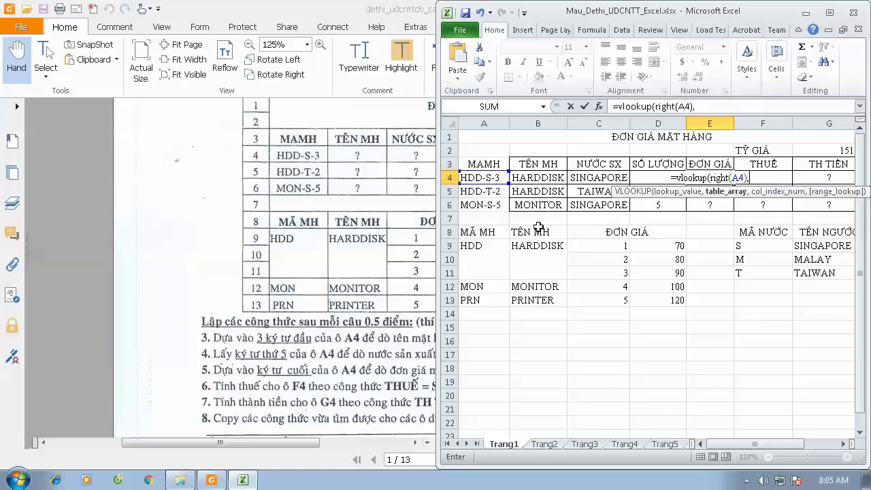
{"action": "left_click_drag", "start_coordinate": [600, 244], "coordinate": [652, 299]}
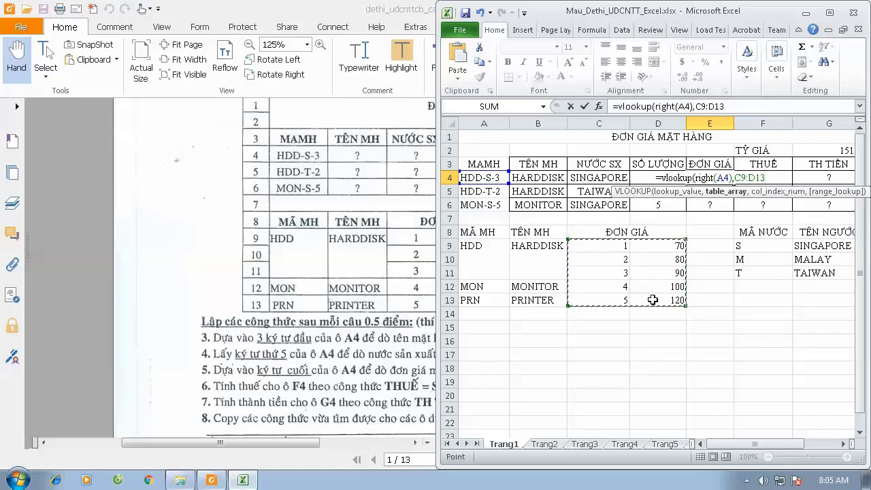
{"action": "key", "text": "F4"}
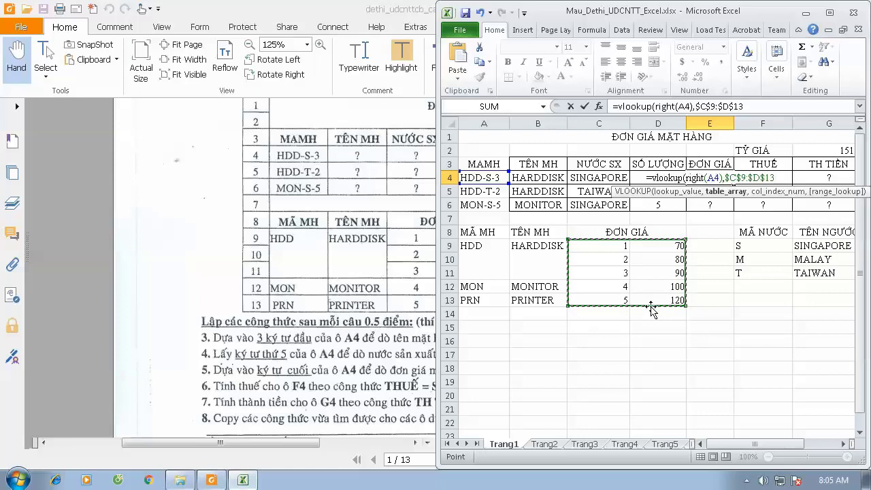
{"action": "type", "text": ","}
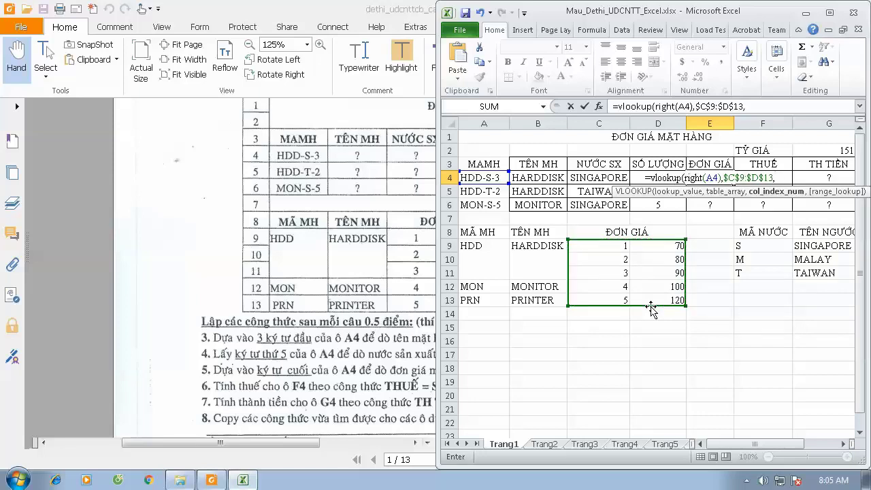
{"action": "type", "text": "2,0)"}
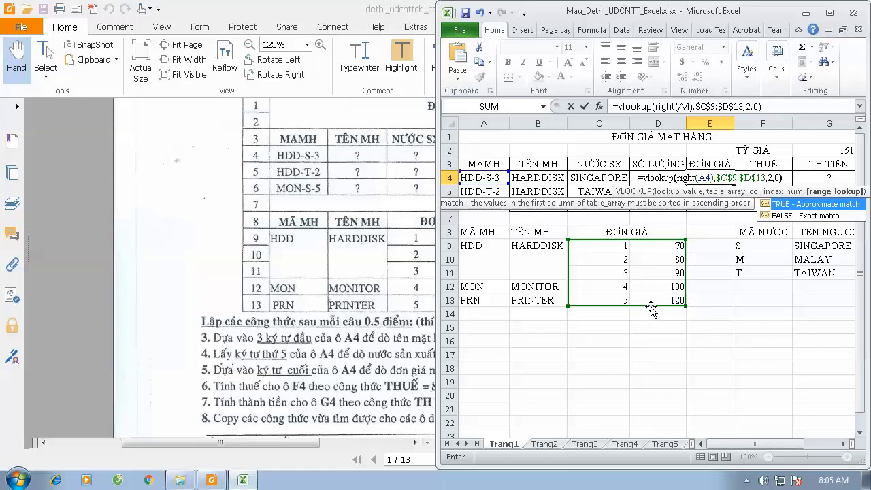
{"action": "key", "text": "Return"}
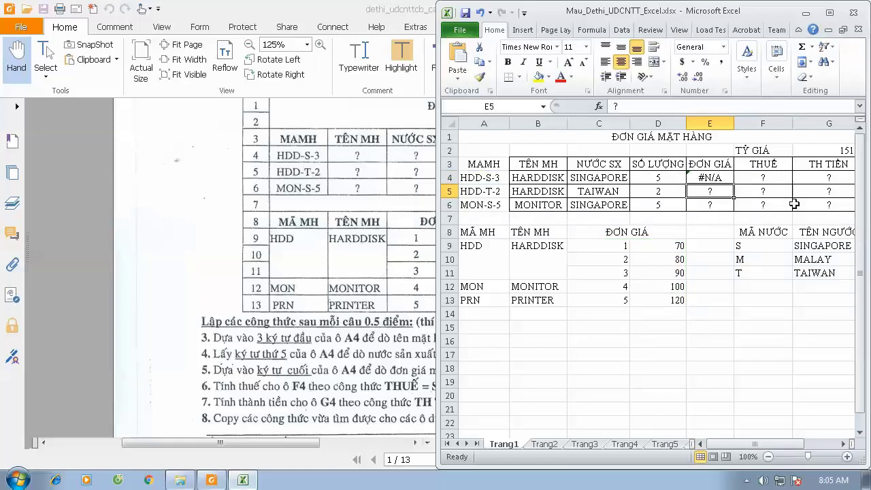
{"action": "left_click", "coordinate": [708, 178]}
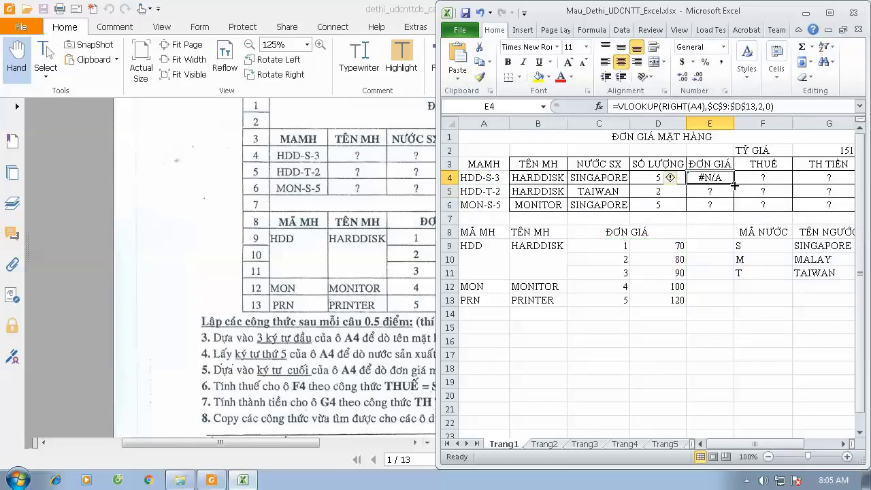
- Copy E4's ĐƠN GIÁ lookup down to E6 and inspect E4's formula without changing it
{"action": "left_click_drag", "start_coordinate": [734, 184], "coordinate": [730, 210]}
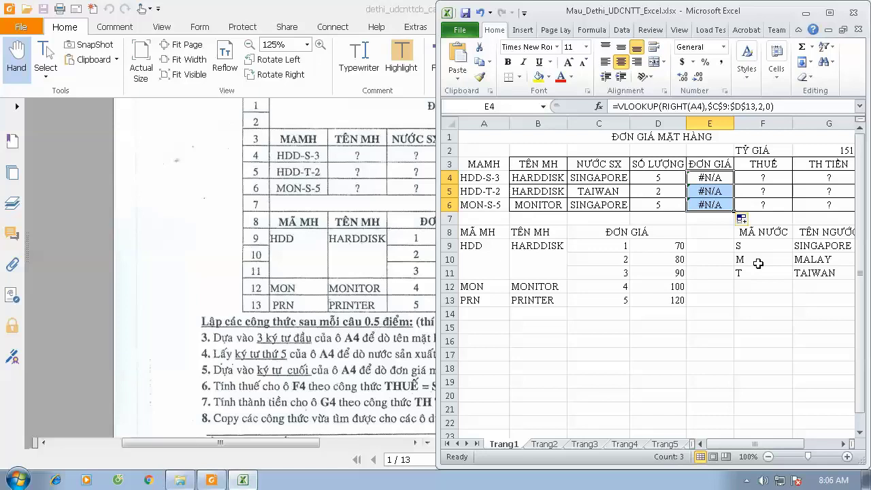
{"action": "double_click", "coordinate": [708, 177]}
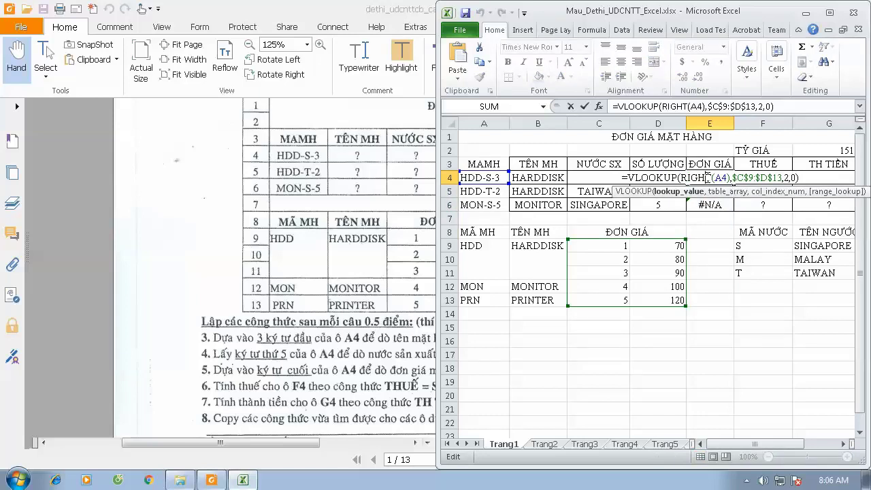
{"action": "key", "text": "Escape"}
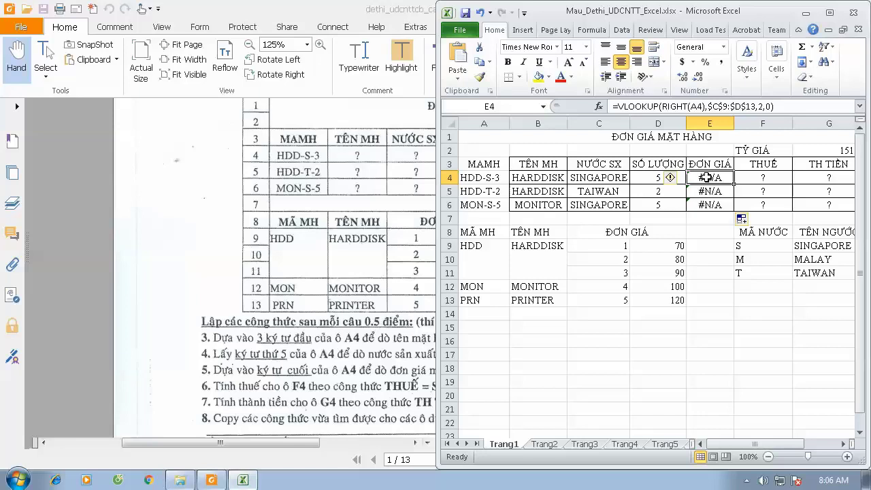
{"action": "double_click", "coordinate": [843, 106]}
{"action": "type", "text": "1"}
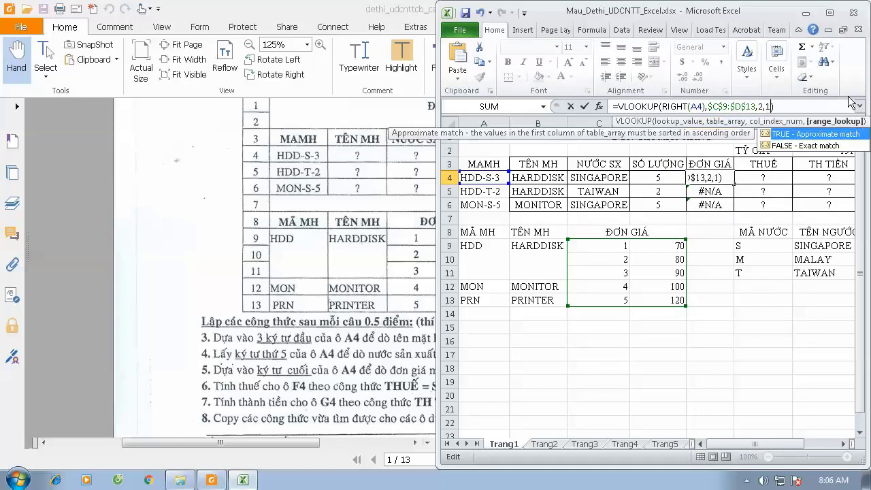
{"action": "key", "text": "Return"}
{"action": "key", "text": "Up"}
{"action": "key", "text": "Down"}
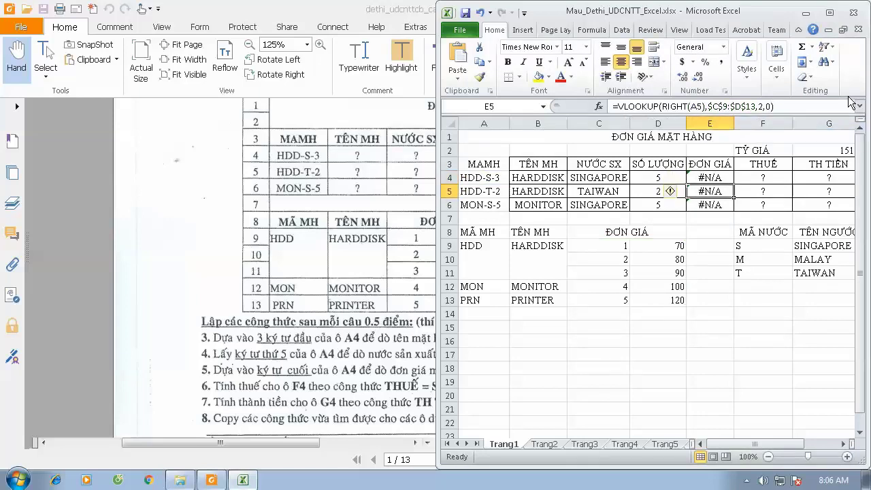
{"action": "key", "text": "Down"}
{"action": "key", "text": "ctrl+c"}
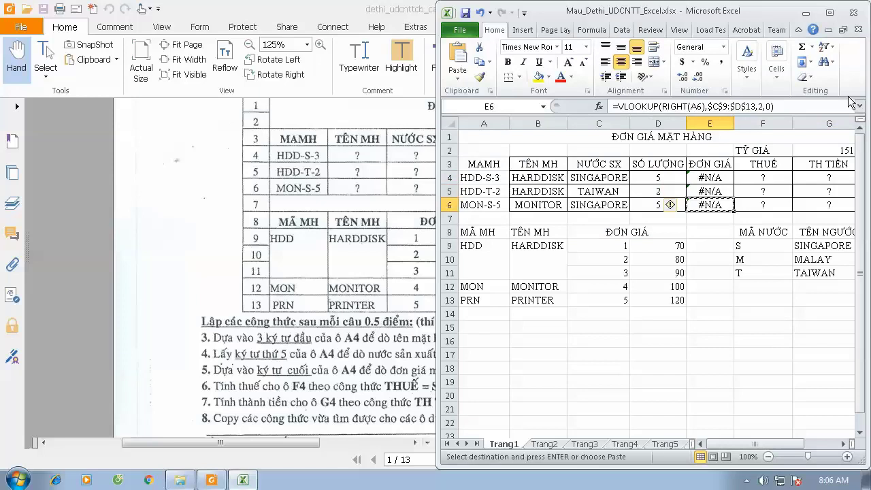
{"action": "key", "text": "Escape"}
{"action": "key", "text": "Up"}
{"action": "key", "text": "Up"}
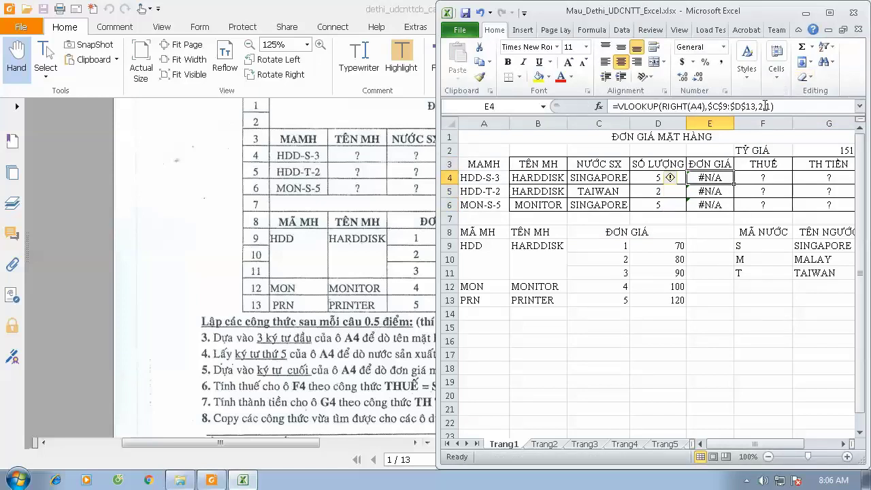
{"action": "key", "text": "F2"}
{"action": "key", "text": "End"}
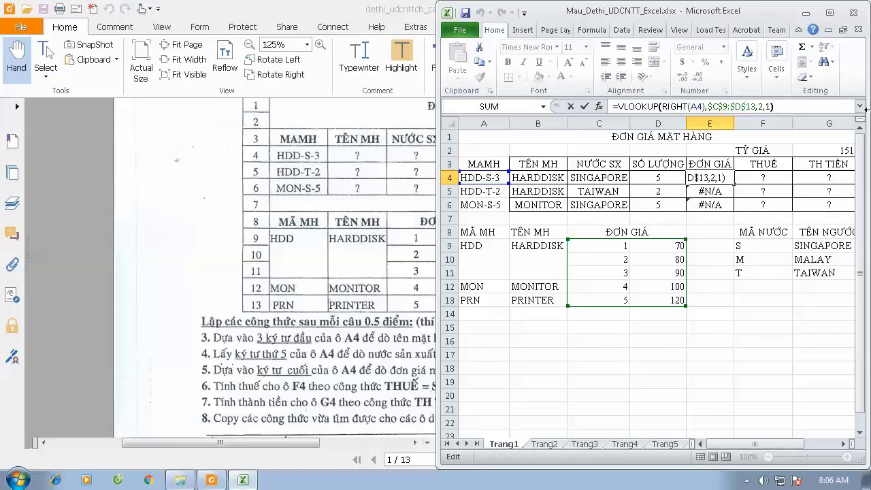
{"action": "key", "text": "Left"}
{"action": "key", "text": "shift+Right"}
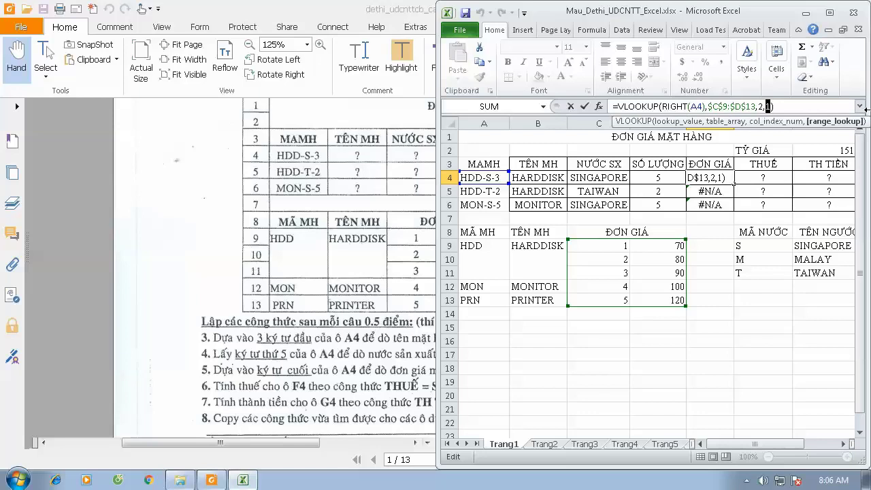
{"action": "key", "text": "Return"}
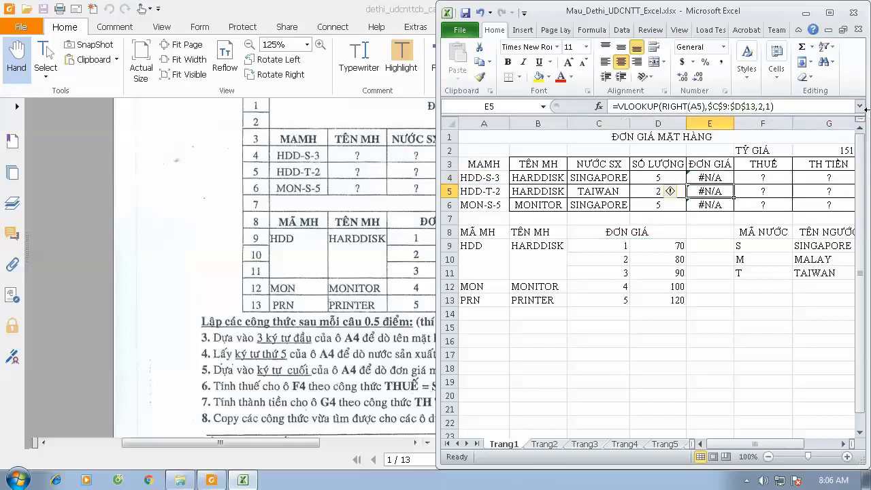
{"action": "left_click", "coordinate": [709, 178]}
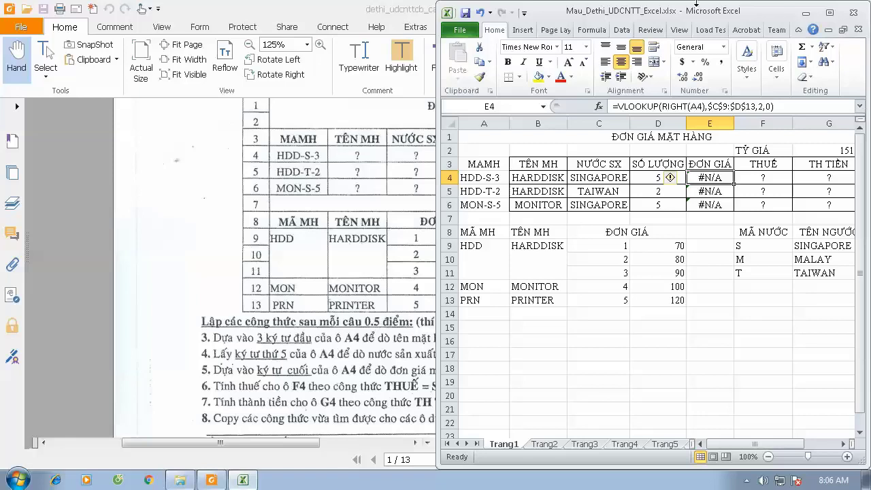
{"action": "left_click", "coordinate": [663, 106]}
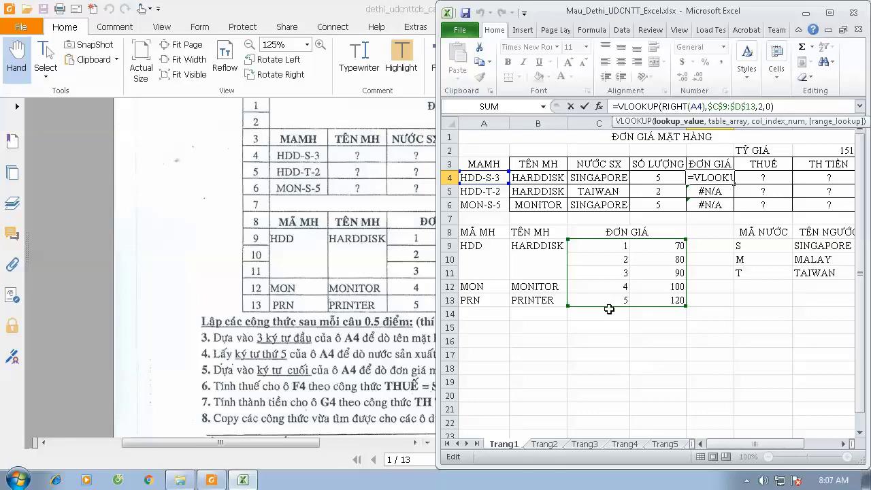
{"action": "left_click", "coordinate": [603, 248]}
{"action": "key", "text": "Escape"}
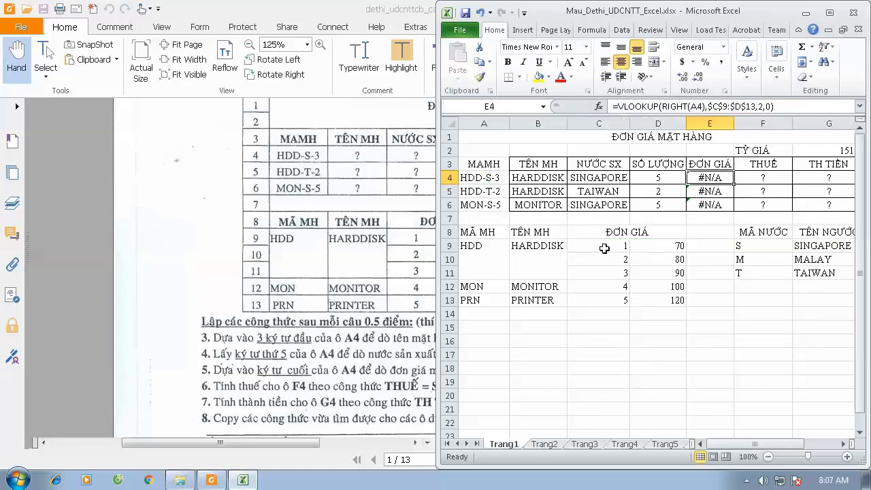
{"action": "left_click", "coordinate": [604, 248]}
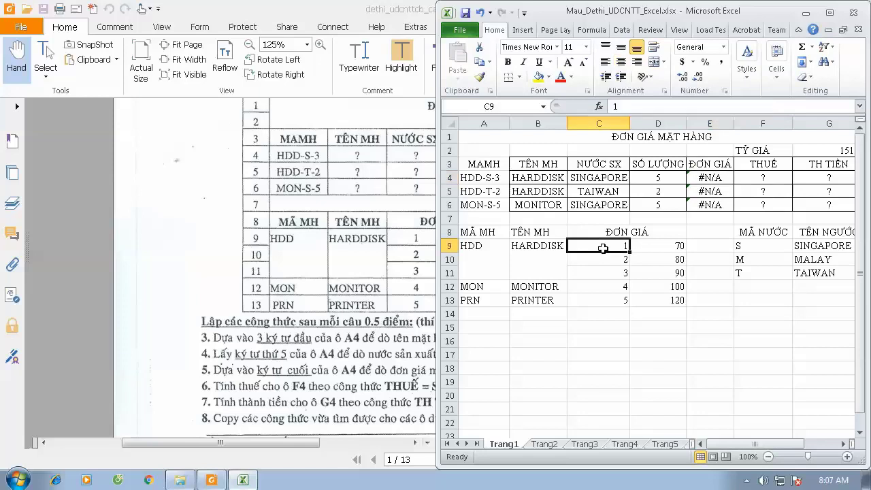
{"action": "key", "text": "F2"}
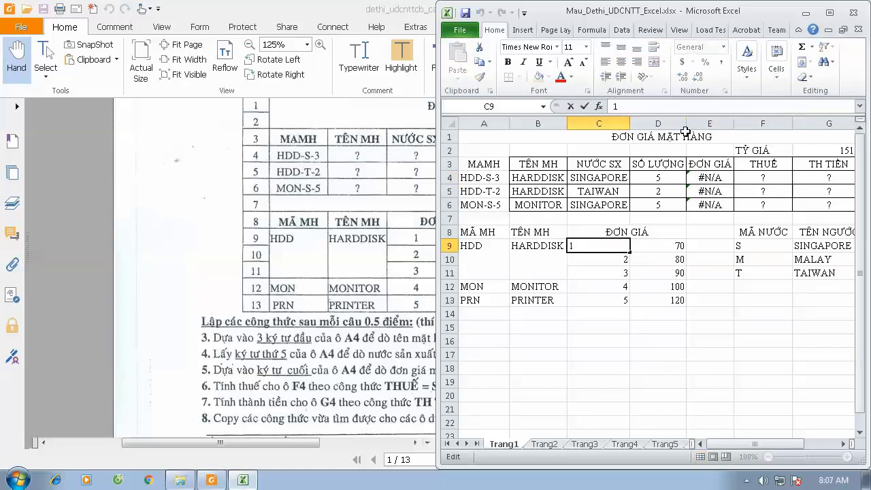
{"action": "type", "text": "'"}
{"action": "key", "text": "Return"}
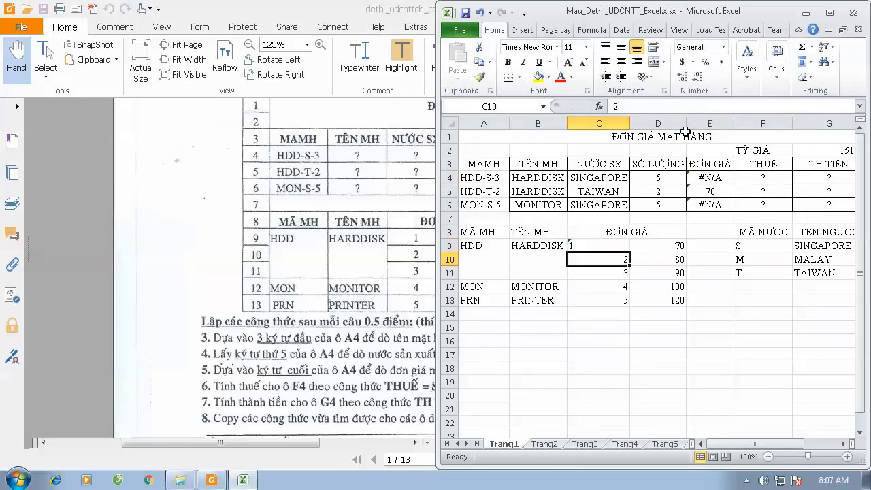
{"action": "key", "text": "F2"}
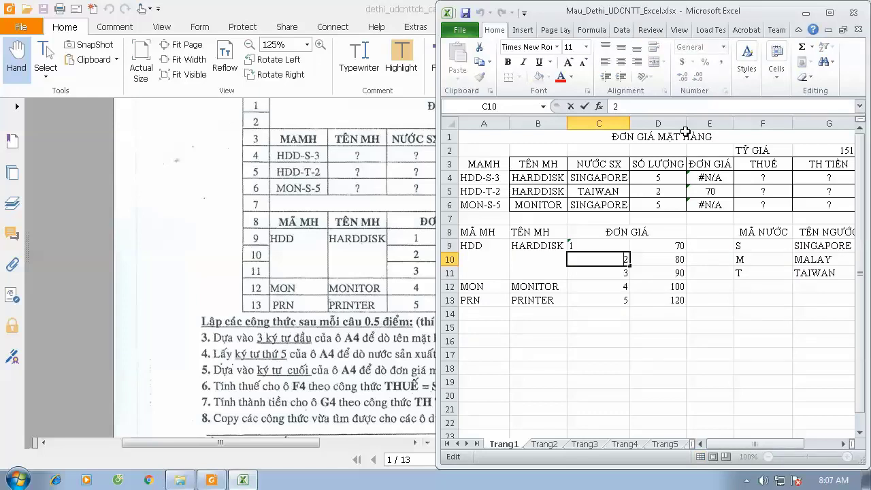
{"action": "key", "text": "Home"}
{"action": "type", "text": "'"}
{"action": "key", "text": "Return"}
{"action": "key", "text": "F2"}
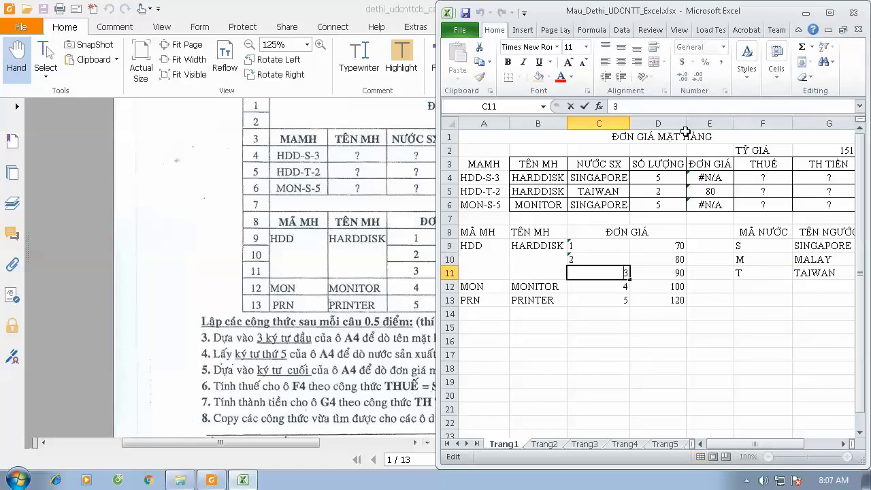
{"action": "key", "text": "Home"}
{"action": "type", "text": "'"}
{"action": "key", "text": "Return"}
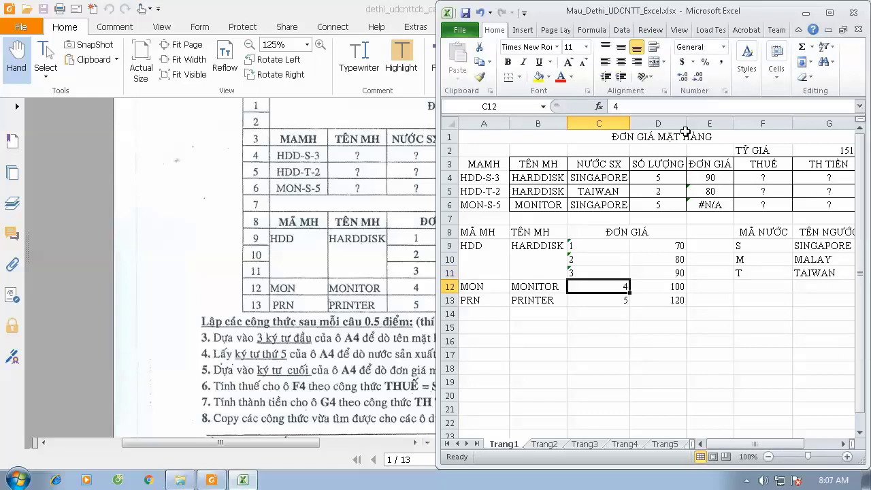
{"action": "key", "text": "F2"}
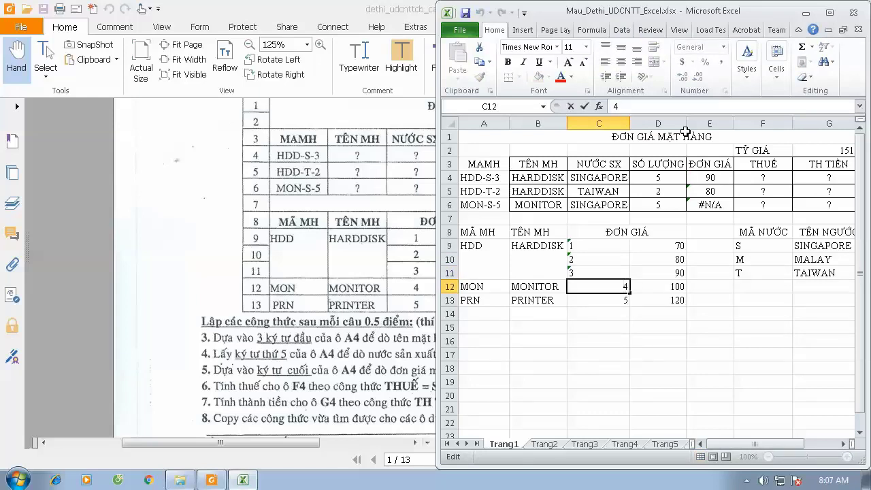
{"action": "key", "text": "Escape"}
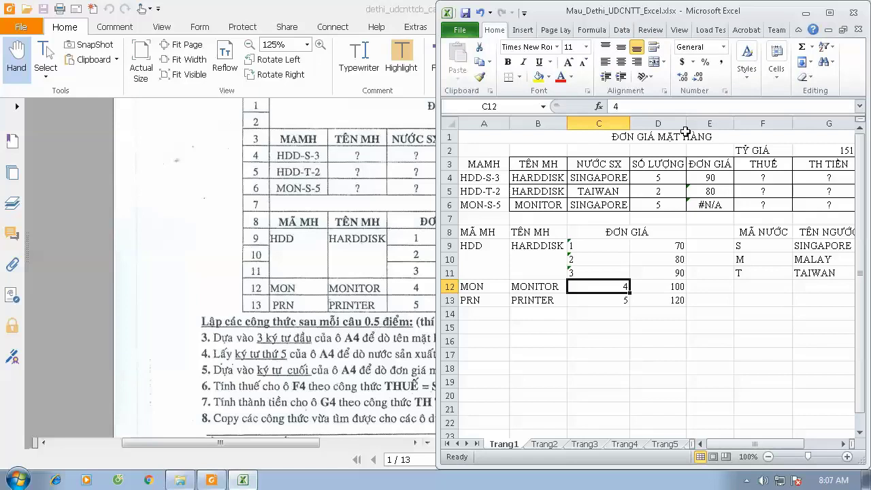
{"action": "key", "text": "ctrl+z"}
{"action": "key", "text": "ctrl+z"}
{"action": "key", "text": "ctrl+z"}
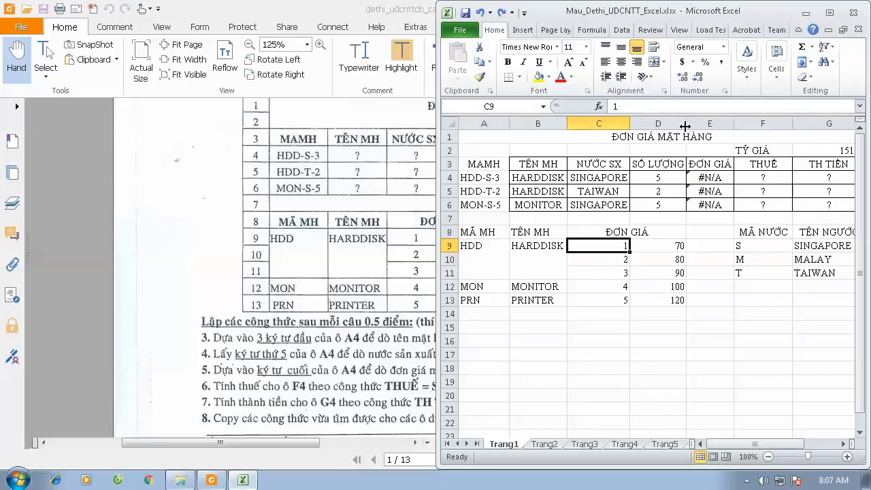
- Wrap RIGHT(A4) in VALUE() inside E4's VLOOKUP formula
{"action": "left_click", "coordinate": [712, 175]}
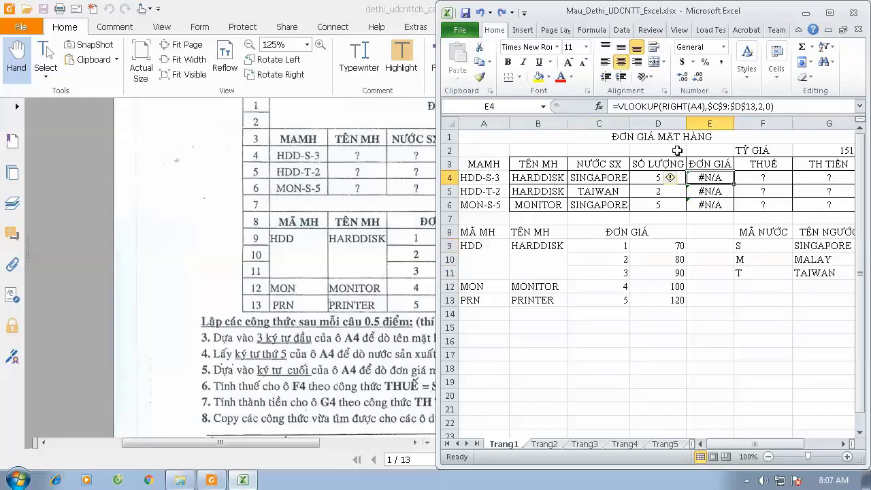
{"action": "left_click_drag", "start_coordinate": [663, 107], "coordinate": [706, 107]}
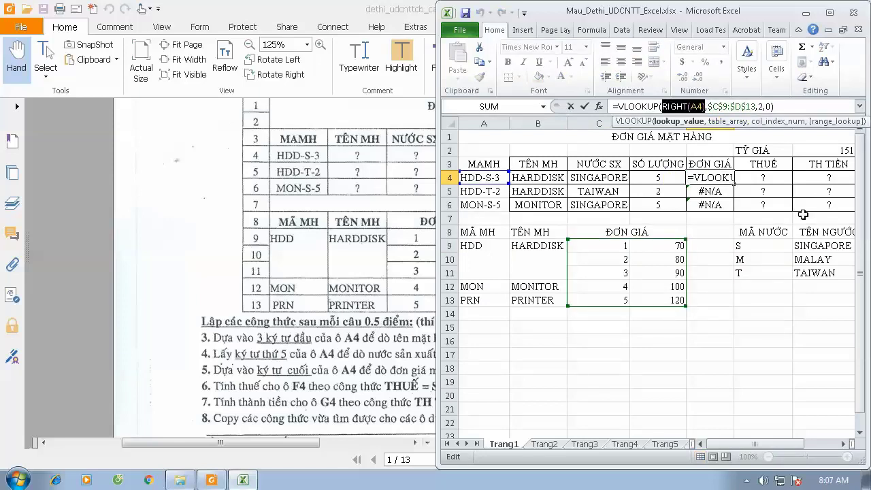
{"action": "key", "text": "Right"}
{"action": "key", "text": "Left"}
{"action": "key", "text": "Left"}
{"action": "key", "text": "Left"}
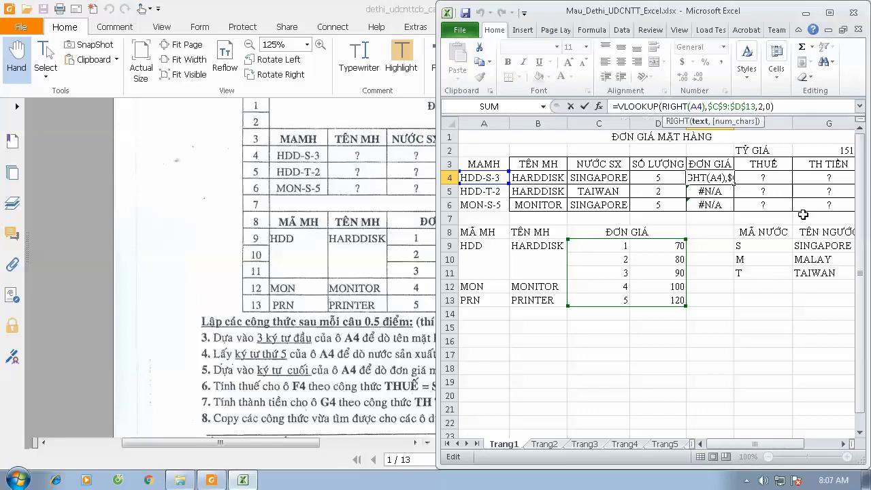
{"action": "key", "text": "Left"}
{"action": "key", "text": "Left"}
{"action": "key", "text": "Left"}
{"action": "type", "text": "va"}
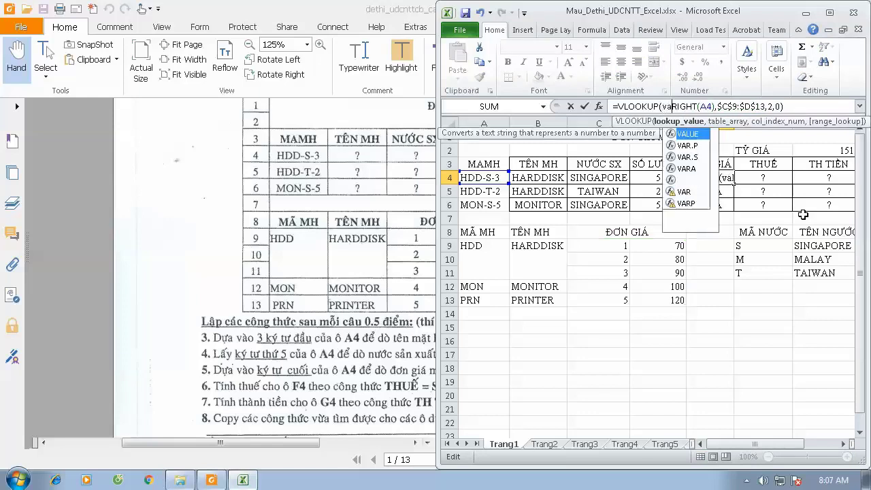
{"action": "type", "text": "lu"}
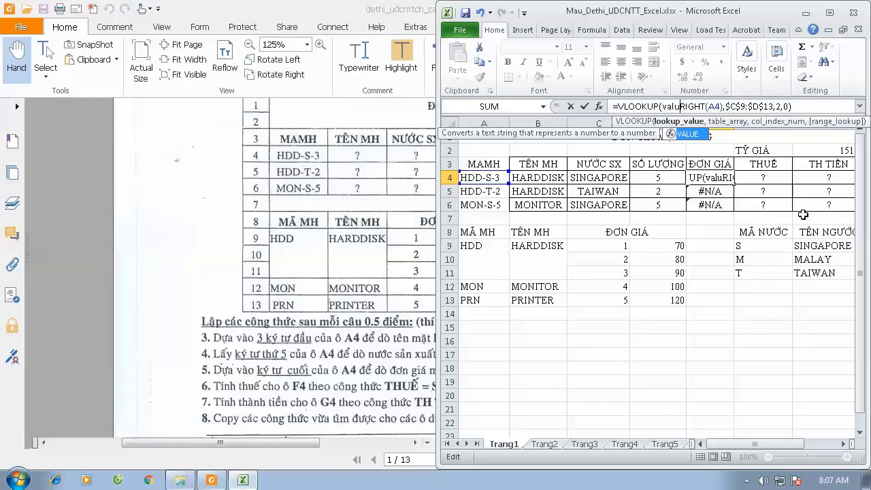
{"action": "type", "text": "e("}
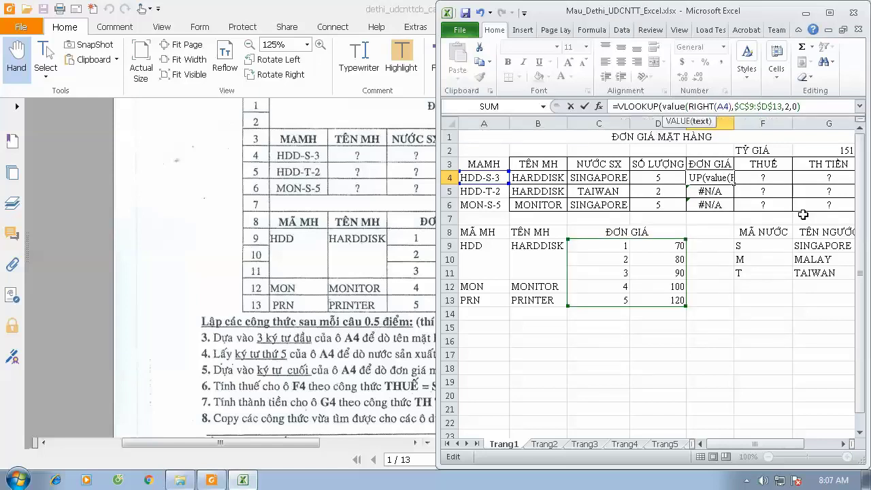
{"action": "left_click", "coordinate": [729, 106]}
{"action": "left_click", "coordinate": [770, 107]}
{"action": "type", "text": ")"}
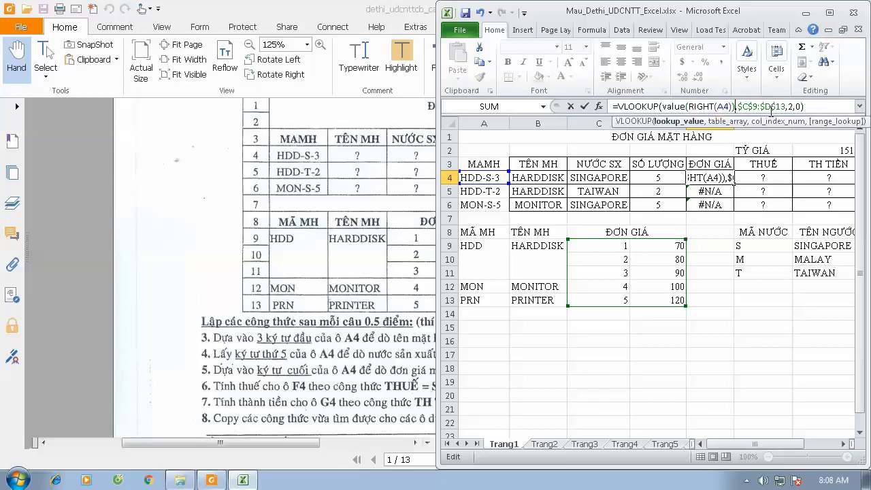
{"action": "key", "text": "Return"}
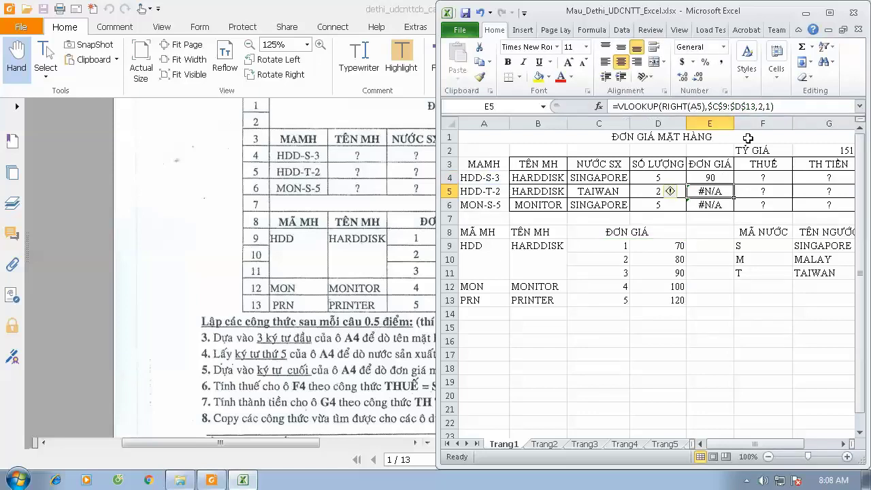
- Copy the corrected formula to E5:E6, giving 90, 80 and 120, then return to the exam PDF
{"action": "left_click", "coordinate": [725, 174]}
{"action": "left_click_drag", "start_coordinate": [733, 184], "coordinate": [737, 204]}
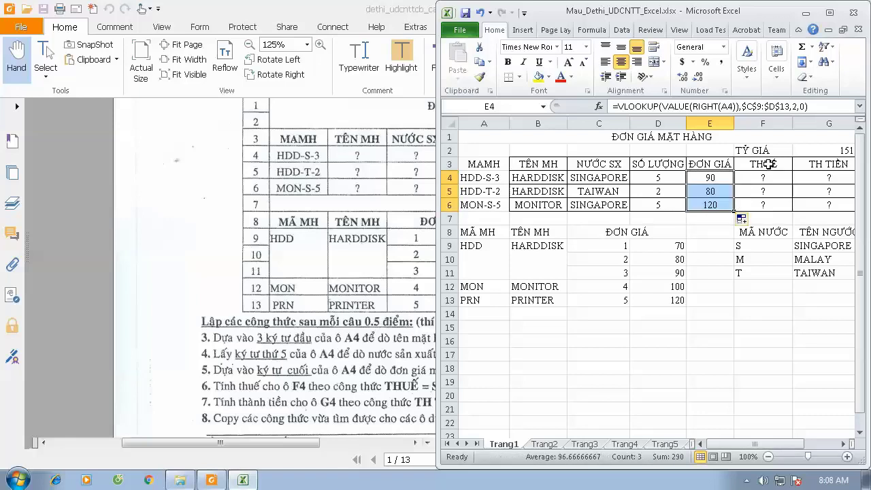
{"action": "left_click", "coordinate": [719, 178]}
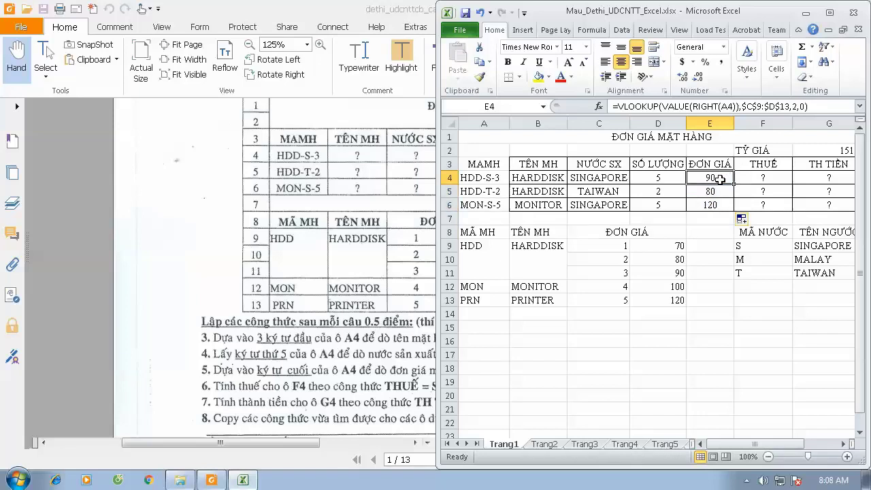
{"action": "left_click", "coordinate": [308, 304]}
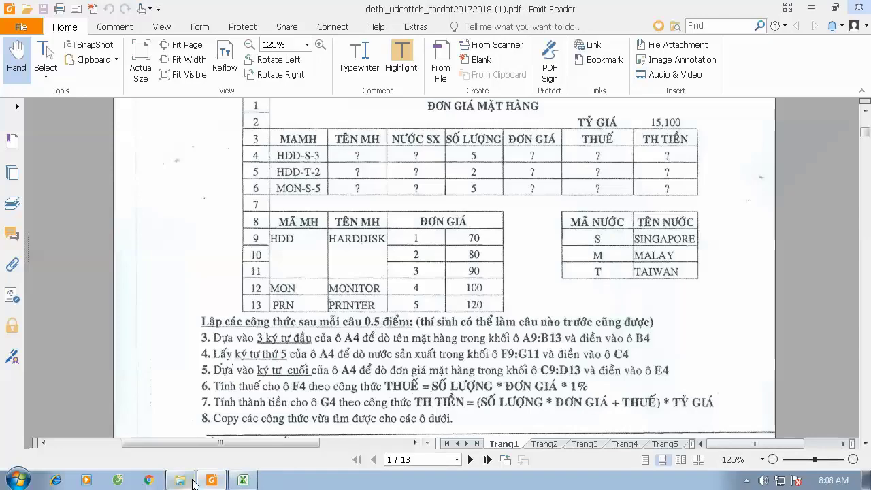
- Enter the THUẾ formula =D4*E4*1% in F4 and copy it down to F6
{"action": "left_click", "coordinate": [242, 479]}
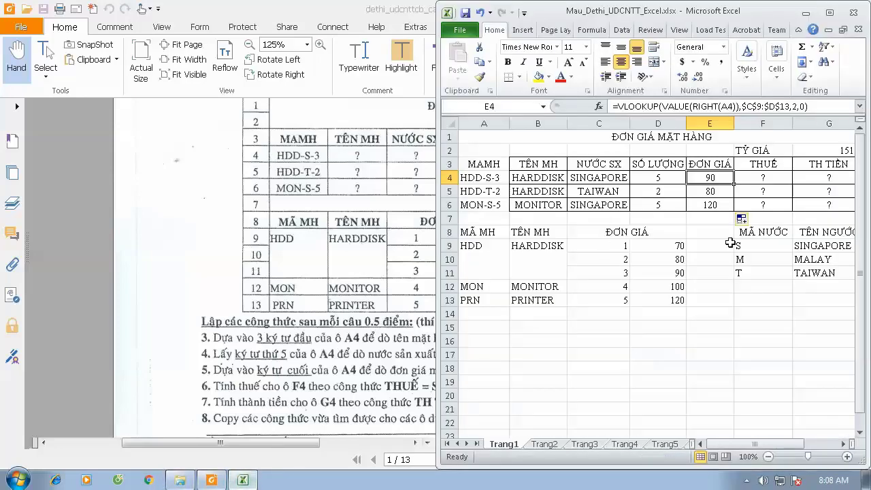
{"action": "left_click", "coordinate": [760, 179]}
{"action": "type", "text": "="}
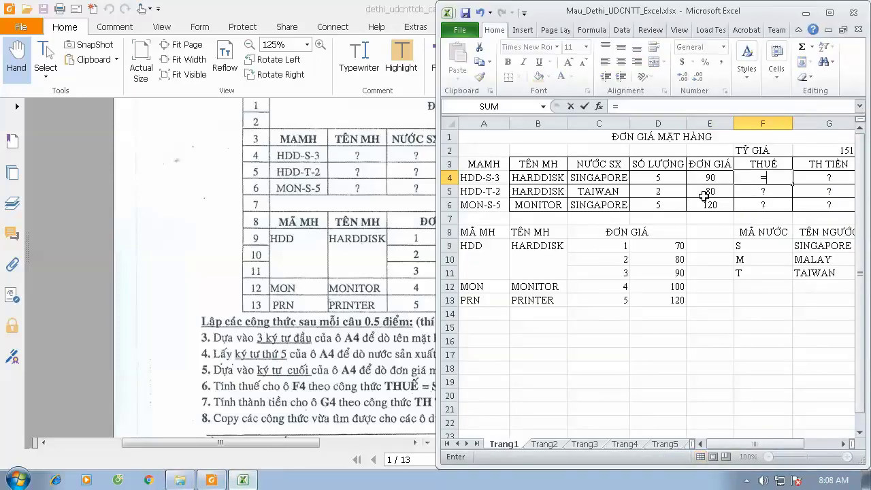
{"action": "left_click", "coordinate": [660, 177]}
{"action": "type", "text": "*"}
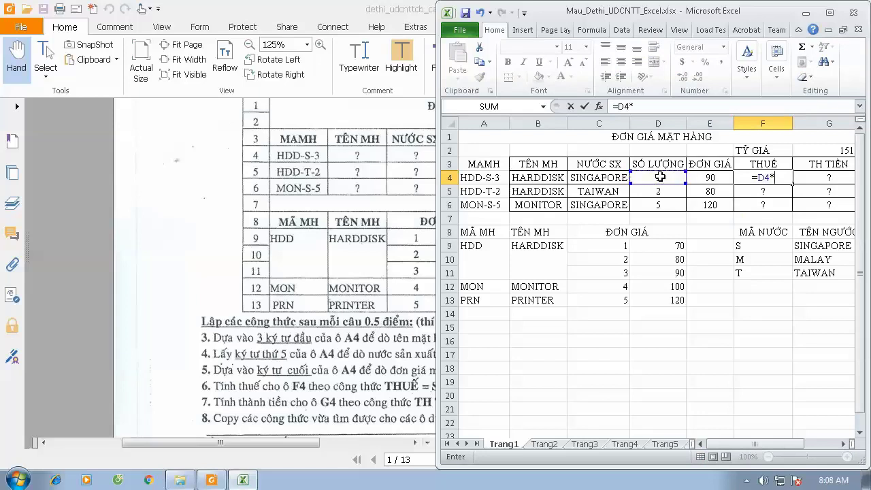
{"action": "left_click", "coordinate": [690, 177]}
{"action": "type", "text": "*"}
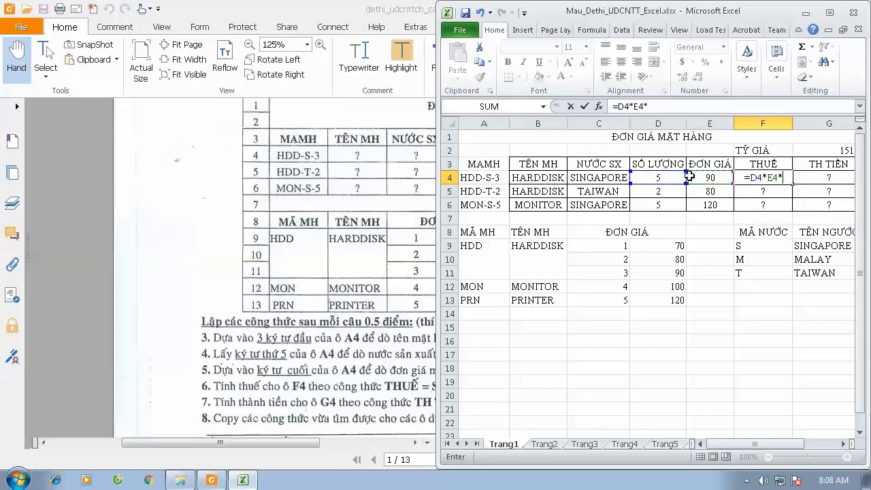
{"action": "type", "text": "1"}
{"action": "type", "text": "%"}
{"action": "key", "text": "Return"}
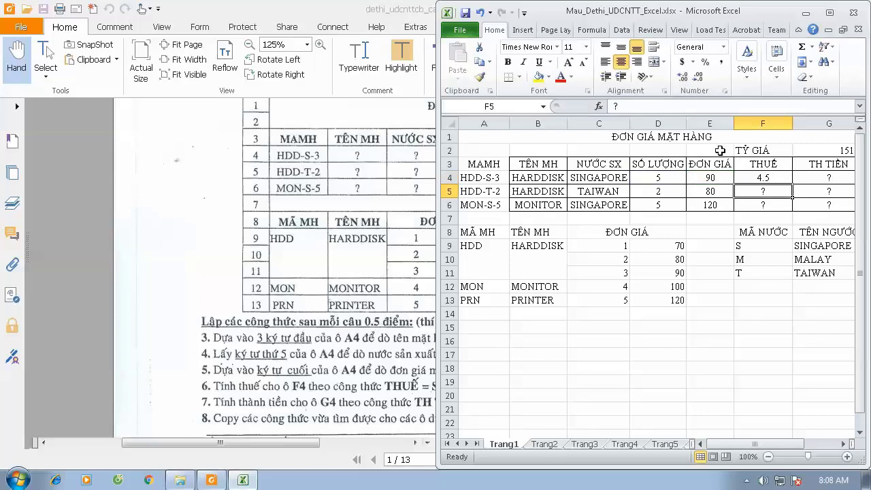
{"action": "left_click", "coordinate": [781, 177]}
{"action": "left_click_drag", "start_coordinate": [791, 184], "coordinate": [792, 210]}
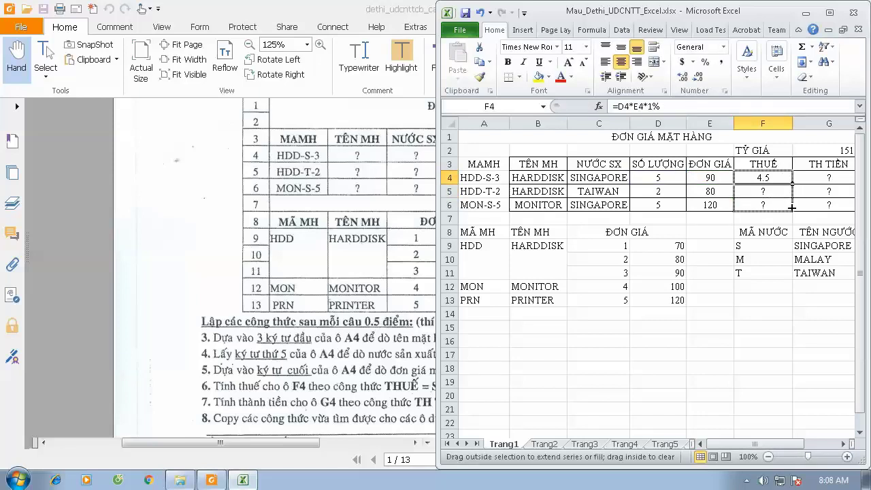
{"action": "key", "text": "alt+Tab"}
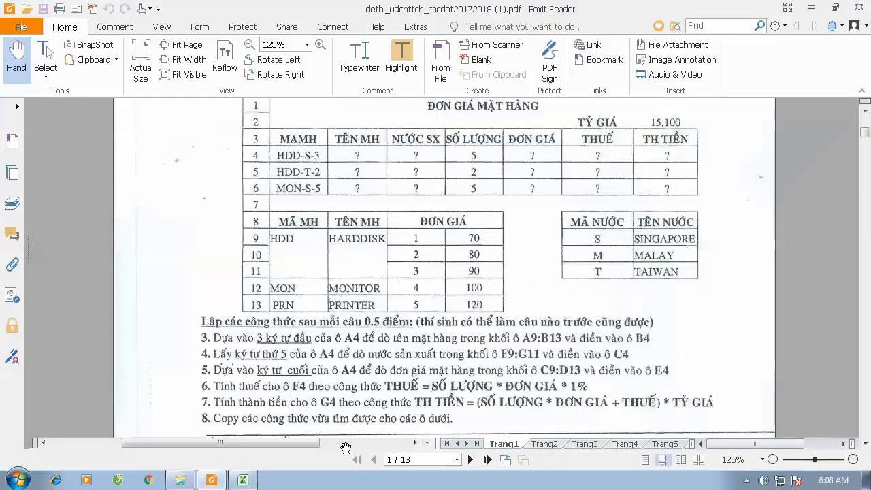
- Scroll the exam PDF down to read task 7, then return to the Excel workbook
{"action": "scroll", "coordinate": [294, 376], "scroll_direction": "down", "scroll_amount": 1}
{"action": "scroll", "coordinate": [294, 376], "scroll_direction": "down", "scroll_amount": 2}
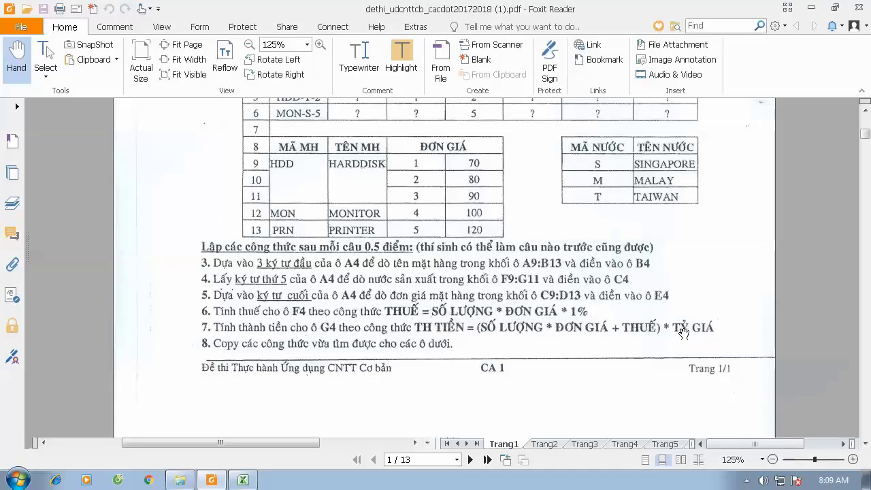
{"action": "key", "text": "alt+Tab"}
- Enter the TH TIỀN total =(D4*E4+F4)*$G$2 in G4
{"action": "left_click", "coordinate": [836, 178]}
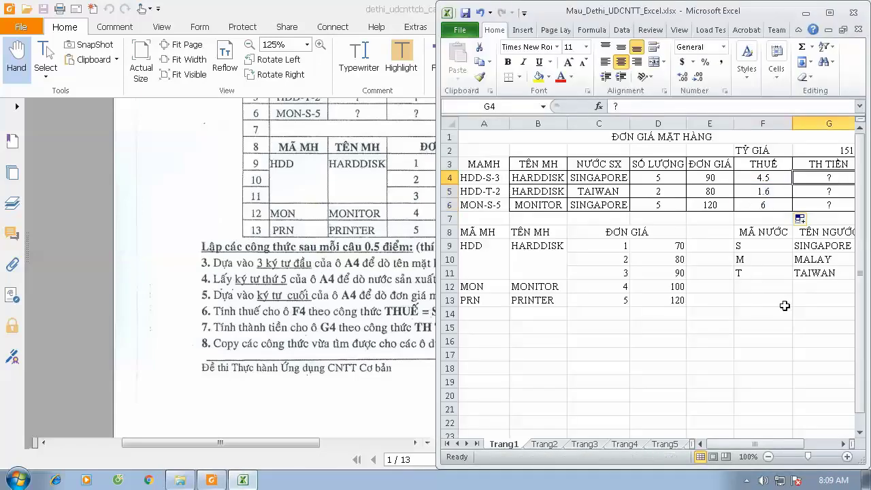
{"action": "left_click", "coordinate": [843, 444]}
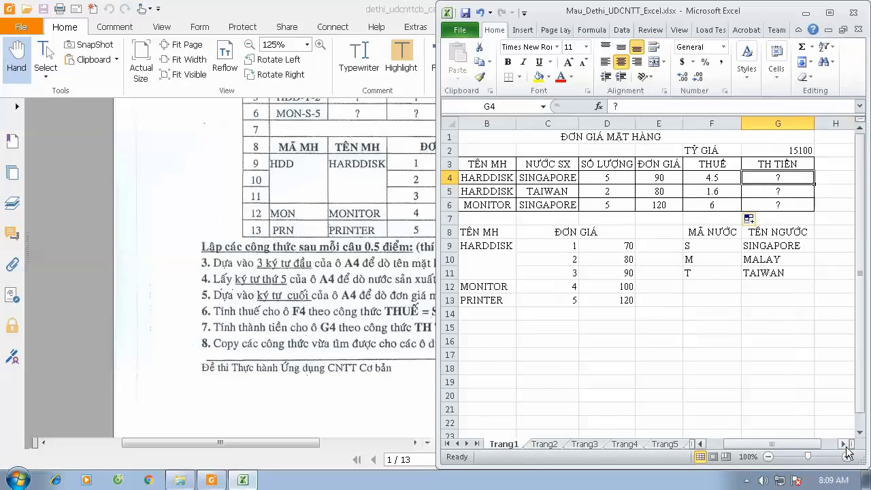
{"action": "left_click", "coordinate": [844, 443]}
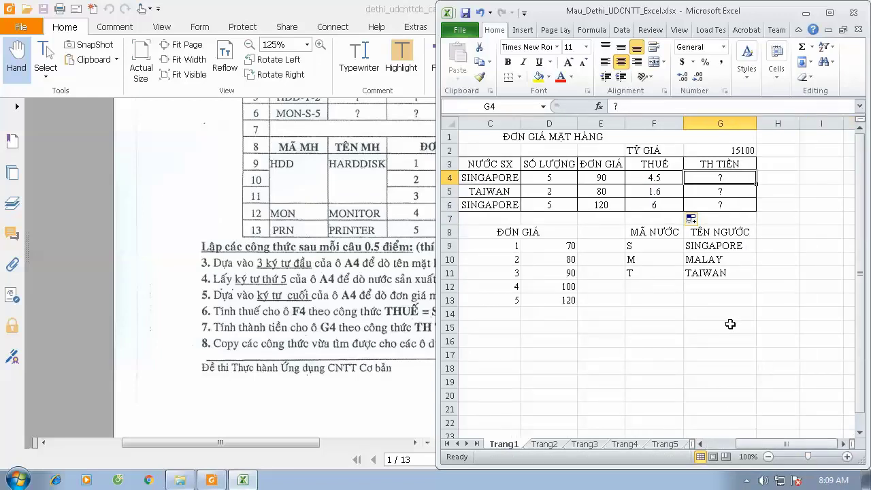
{"action": "type", "text": "="}
{"action": "left_click", "coordinate": [552, 178]}
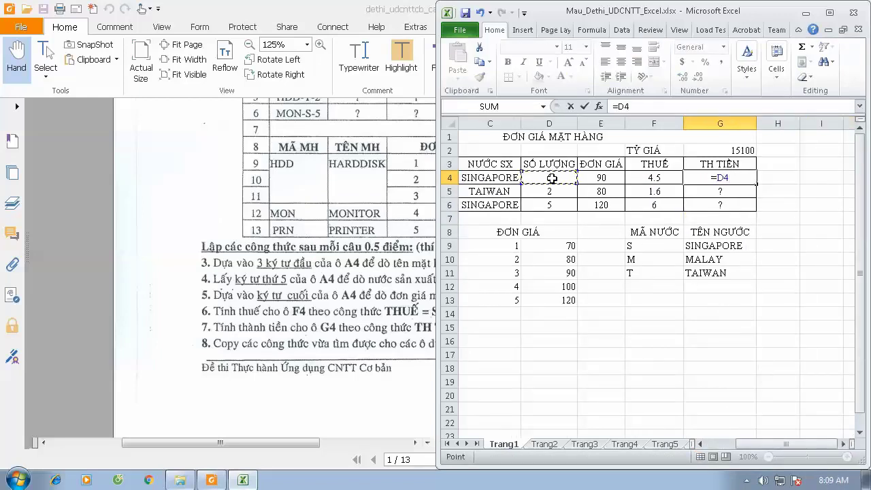
{"action": "type", "text": "*"}
{"action": "left_click", "coordinate": [600, 177]}
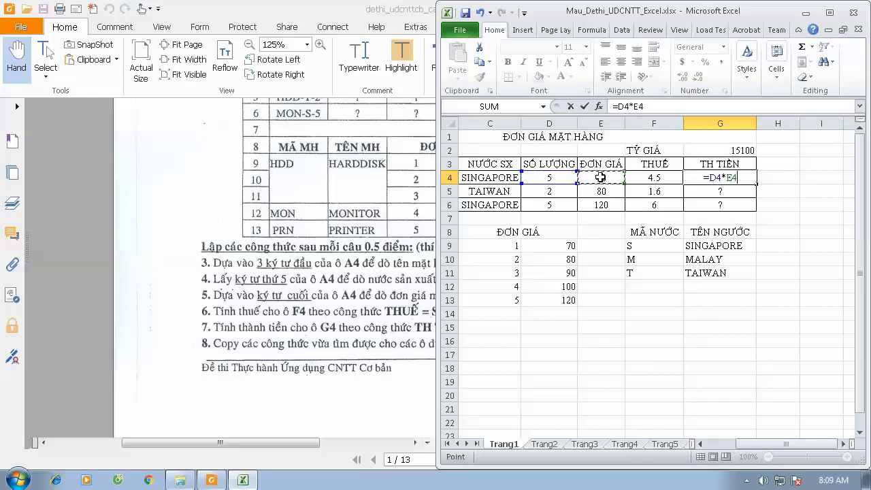
{"action": "type", "text": "+"}
{"action": "left_click", "coordinate": [653, 181]}
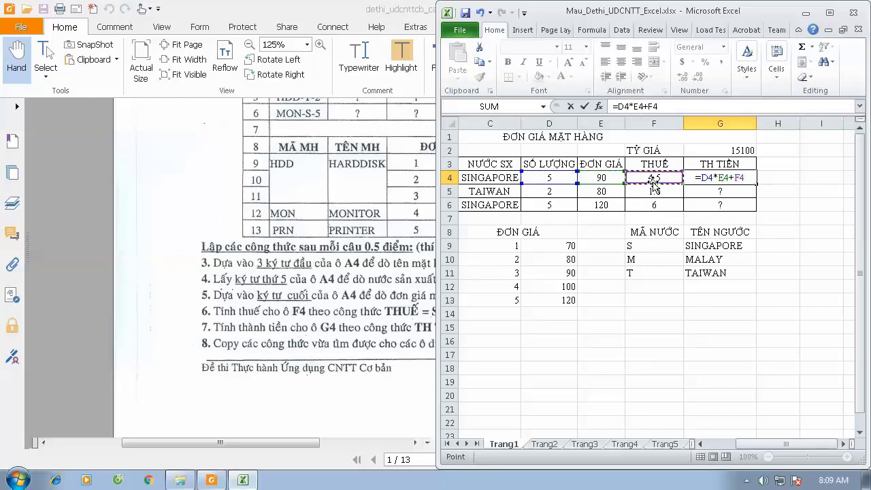
{"action": "left_click", "coordinate": [621, 107]}
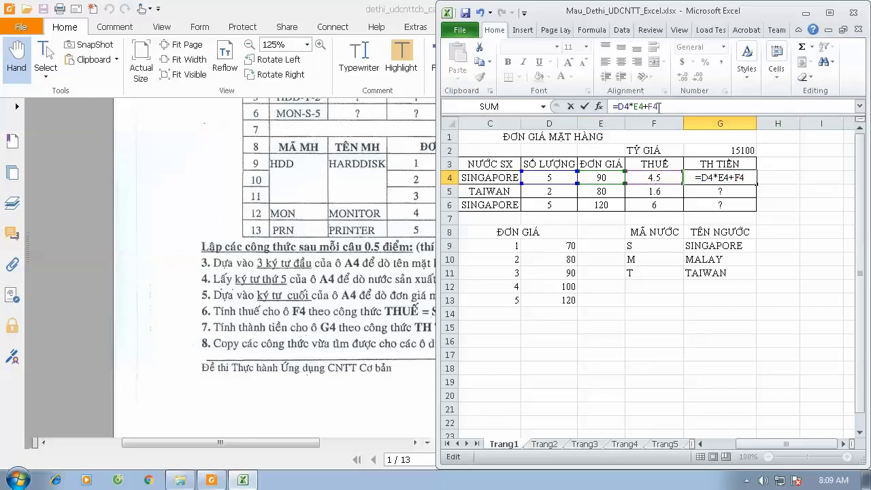
{"action": "type", "text": "("}
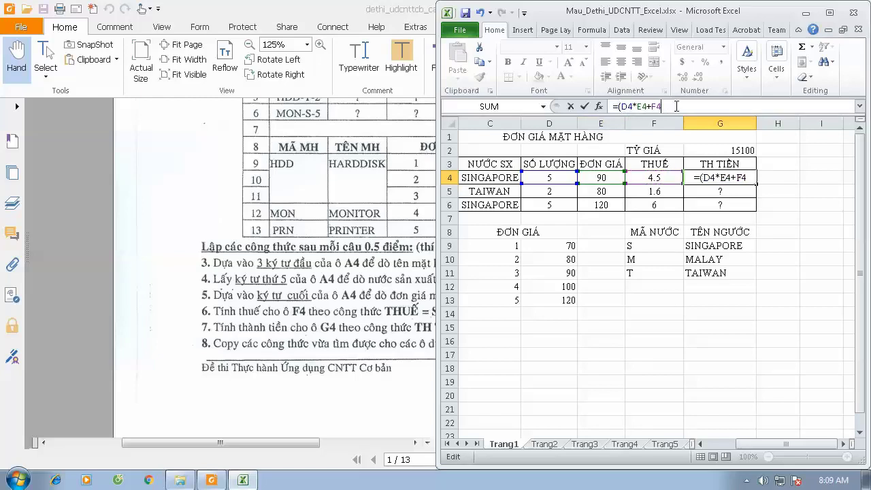
{"action": "type", "text": ")"}
{"action": "type", "text": "*"}
{"action": "left_click", "coordinate": [711, 153]}
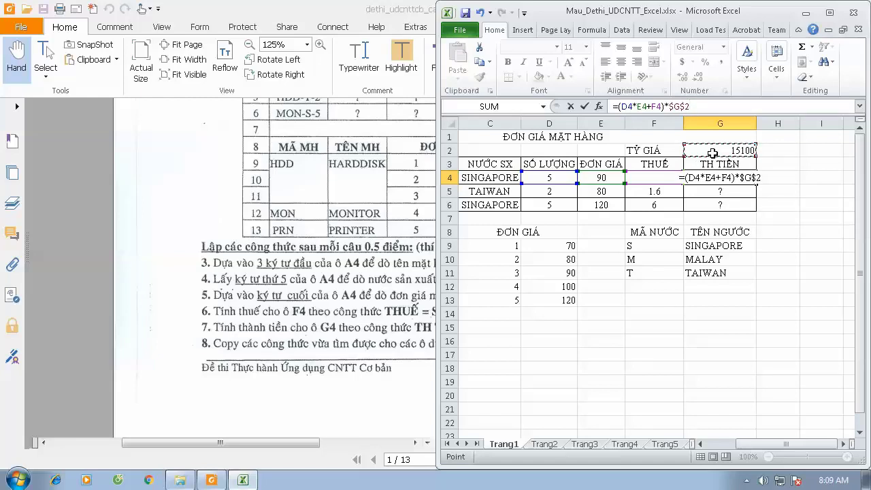
{"action": "key", "text": "Return"}
- Copy the G4 total down to G6, giving 6862950, 2440160 and 9150600
{"action": "left_click", "coordinate": [721, 178]}
{"action": "left_click_drag", "start_coordinate": [755, 183], "coordinate": [755, 209]}
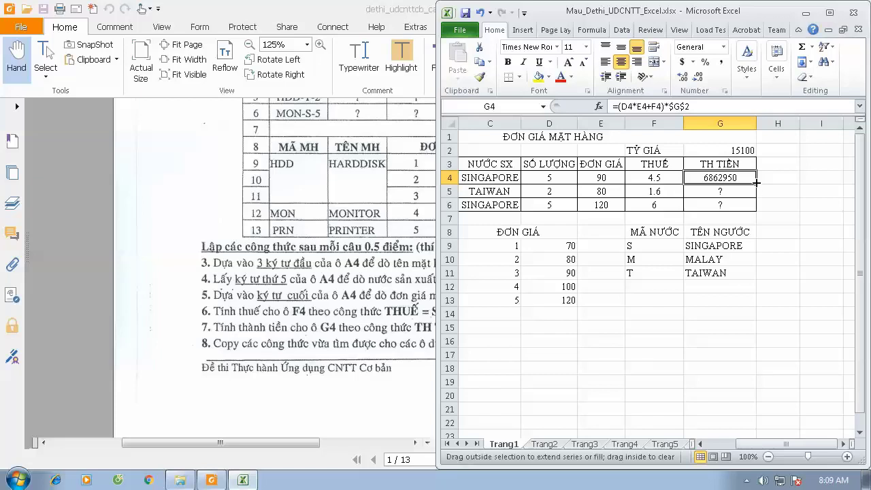
{"action": "left_click", "coordinate": [702, 442]}
{"action": "left_click", "coordinate": [702, 442]}
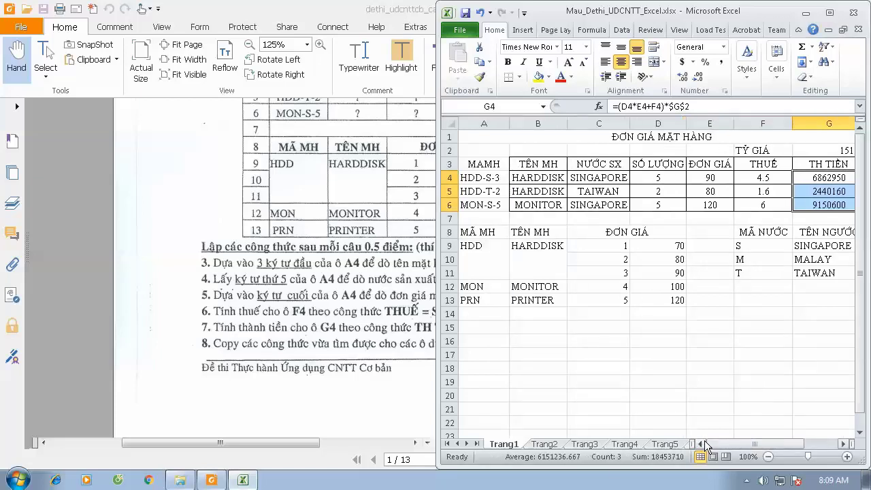
{"action": "left_click", "coordinate": [670, 365]}
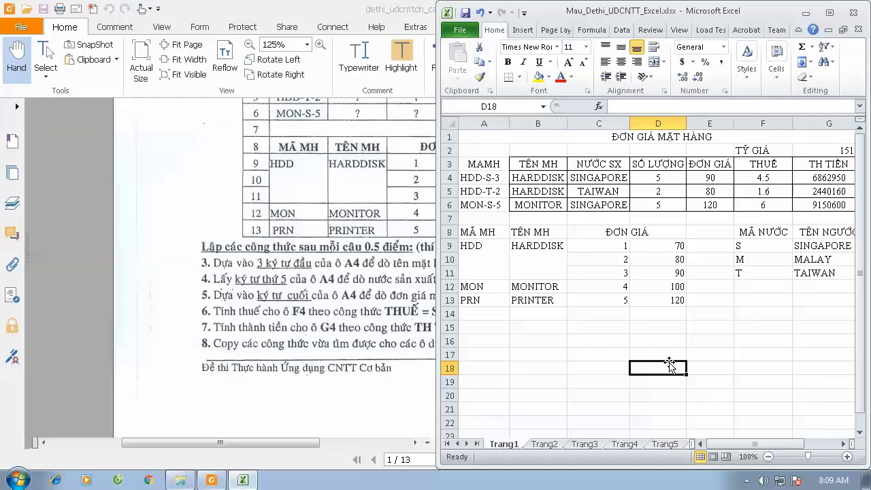